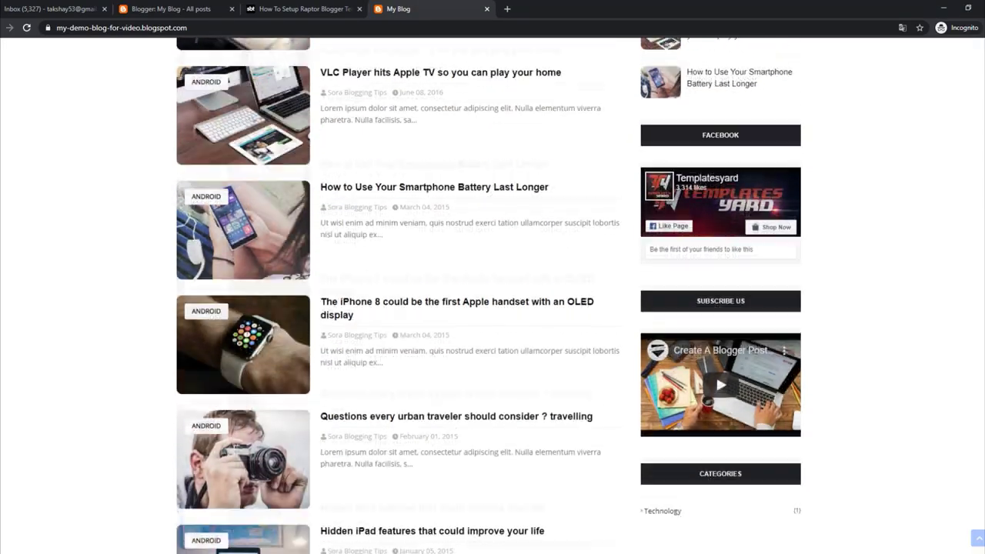
Look over the demo blog's homepage from the post list and footer back up to the header
scroll(493, 308, "down", 3)
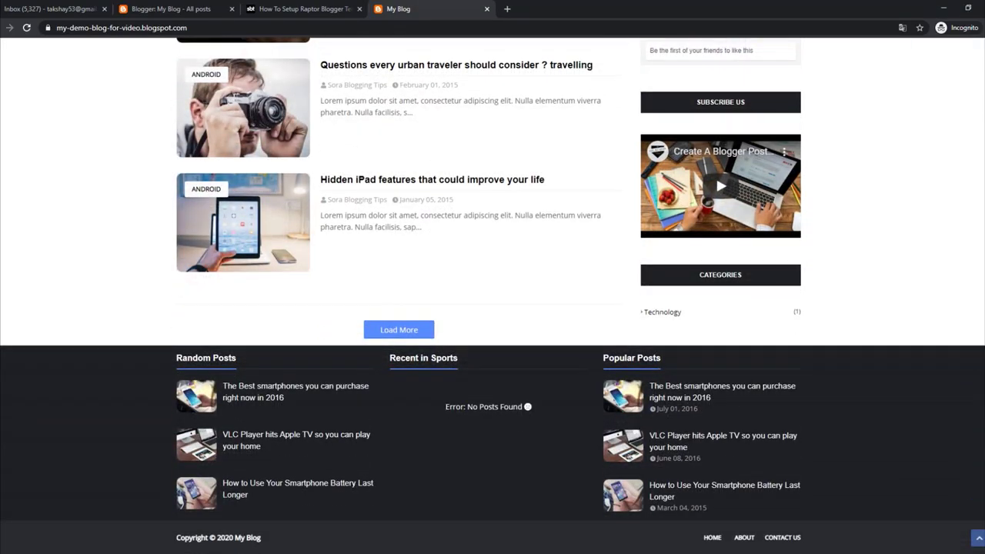
scroll(492, 295, "up", 5)
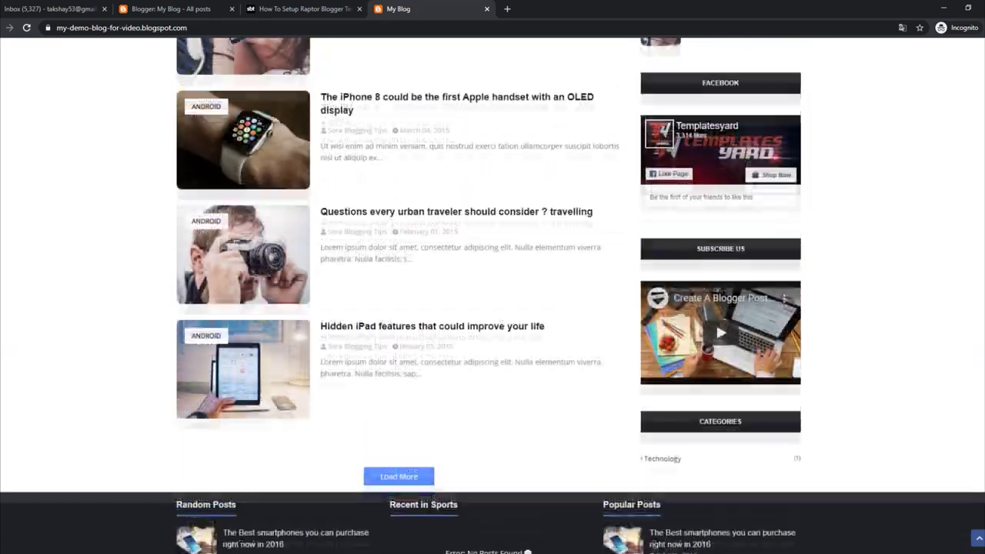
scroll(492, 296, "up", 6)
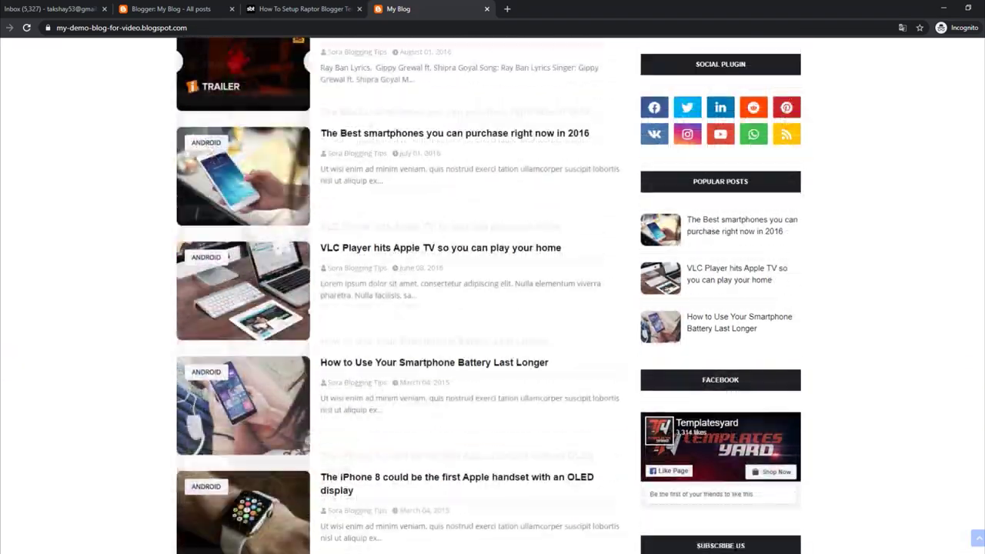
scroll(492, 296, "up", 2)
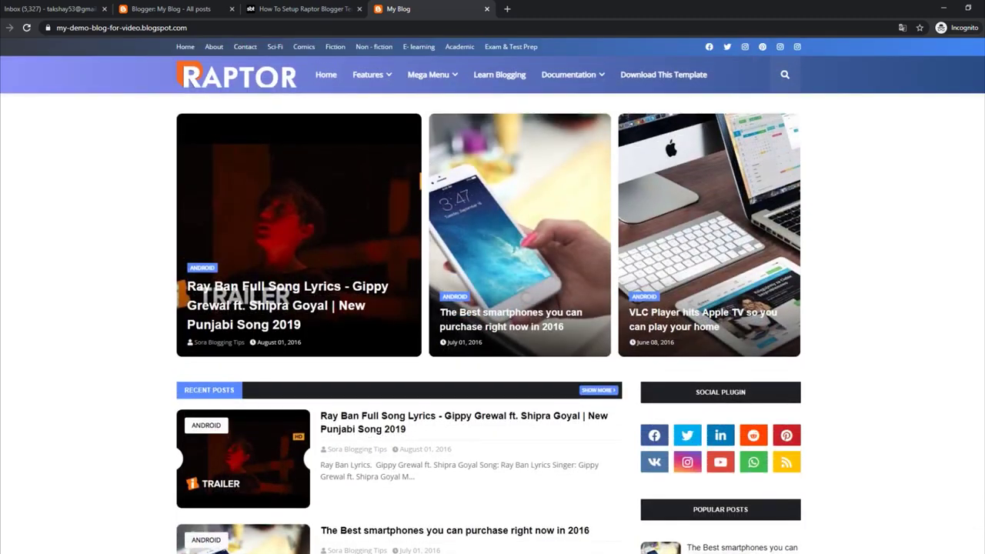
Read the Raptor setup guide's Top Navigation / Footer Menu section and compare it with the demo blog's top menu
left_click(304, 8)
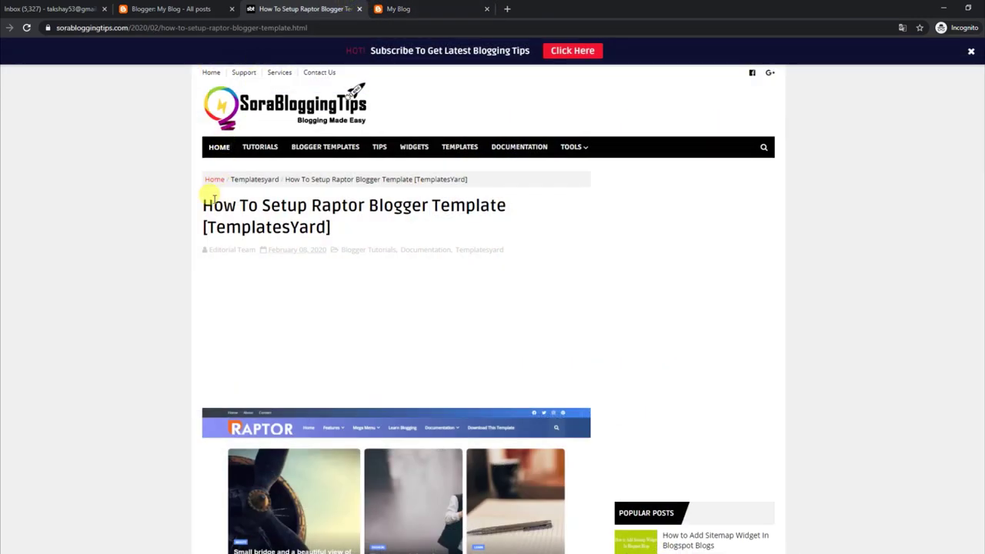
left_click_drag(203, 197, 365, 236)
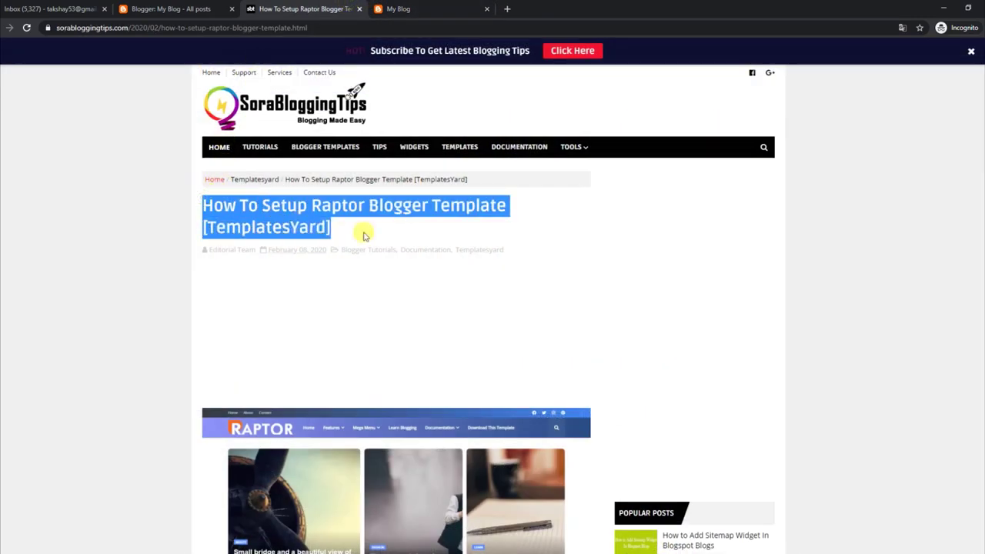
left_click(723, 250)
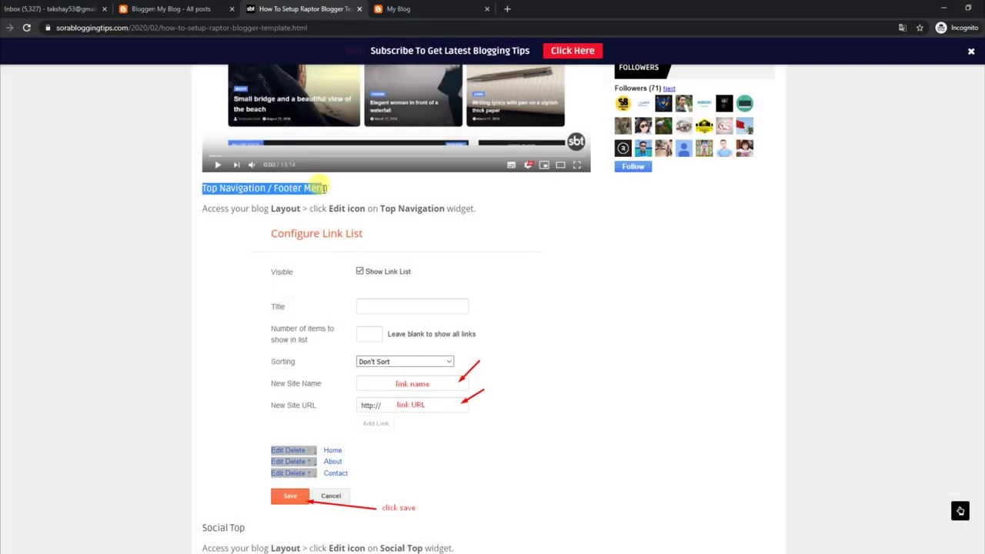
left_click_drag(200, 208, 458, 206)
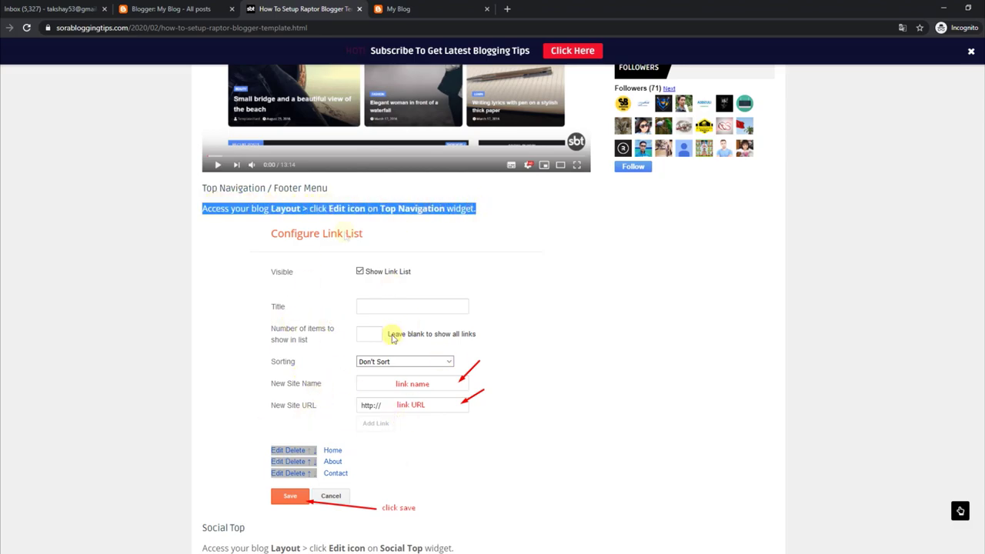
left_click(428, 6)
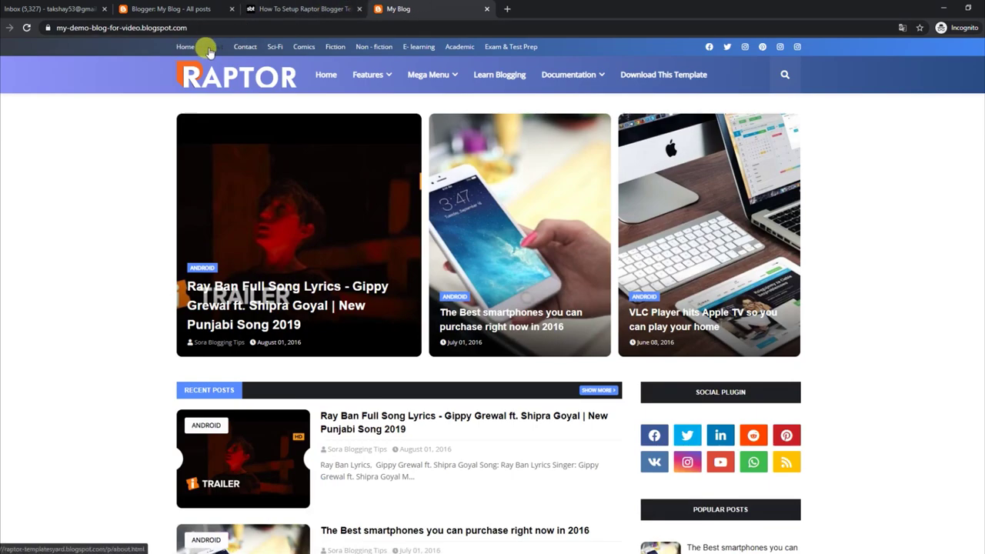
left_click(308, 9)
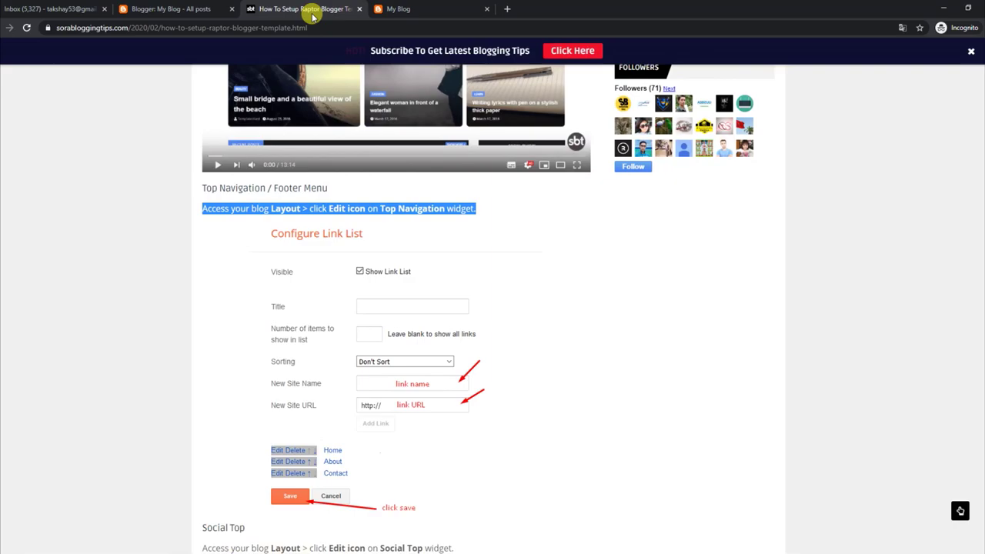
Delete the Home link from the Top Navigation link list in the Blogger layout, save it, and reload the demo blog
left_click(194, 6)
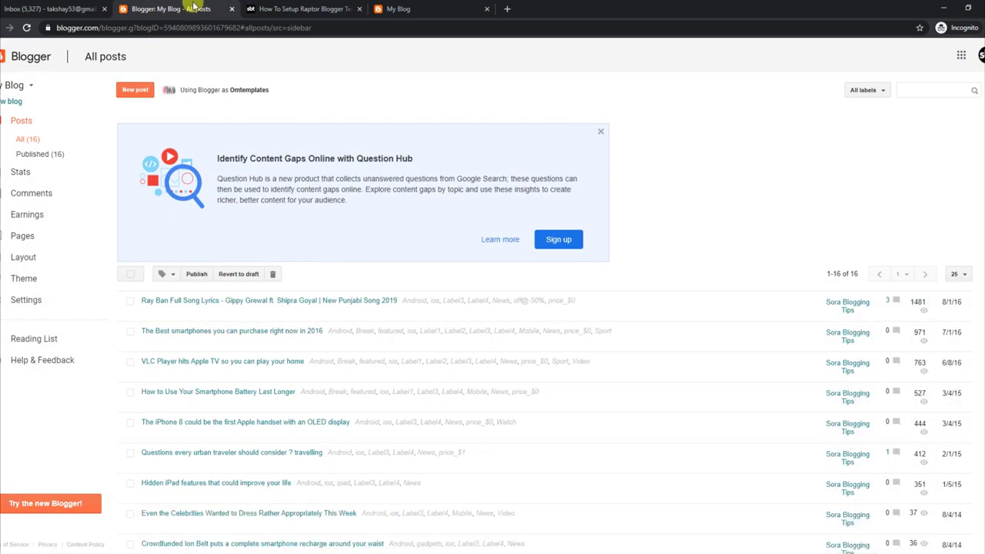
left_click(30, 258)
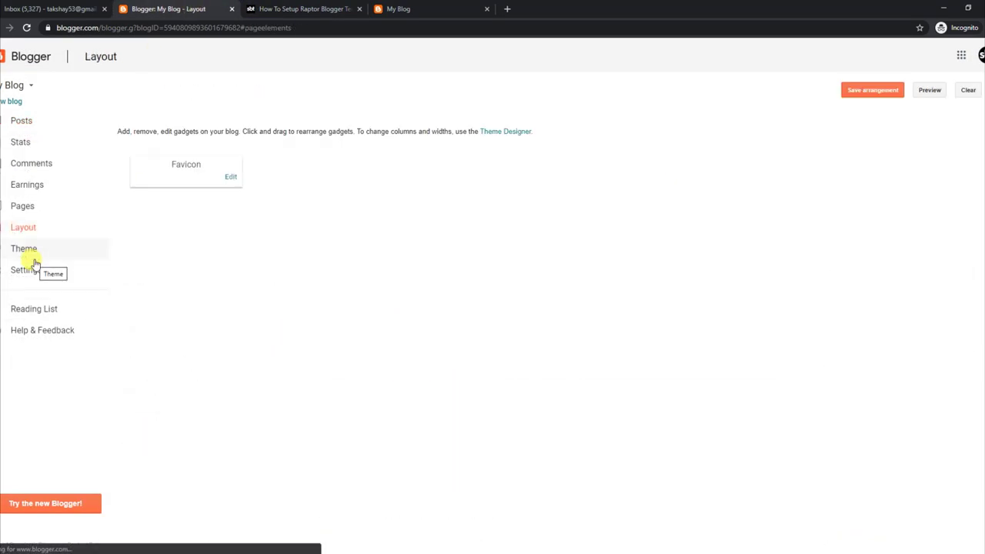
scroll(981, 220, "down", 1)
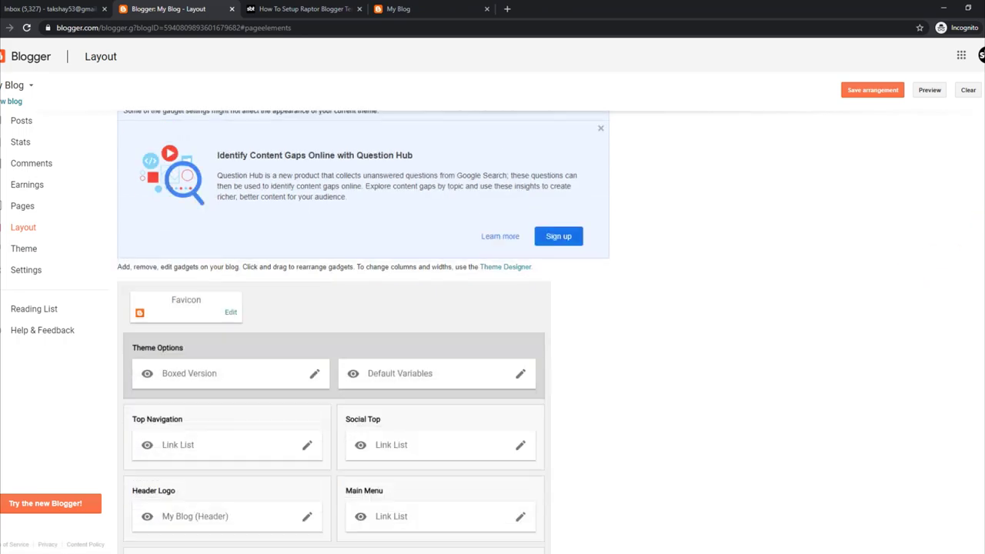
scroll(982, 264, "down", 1)
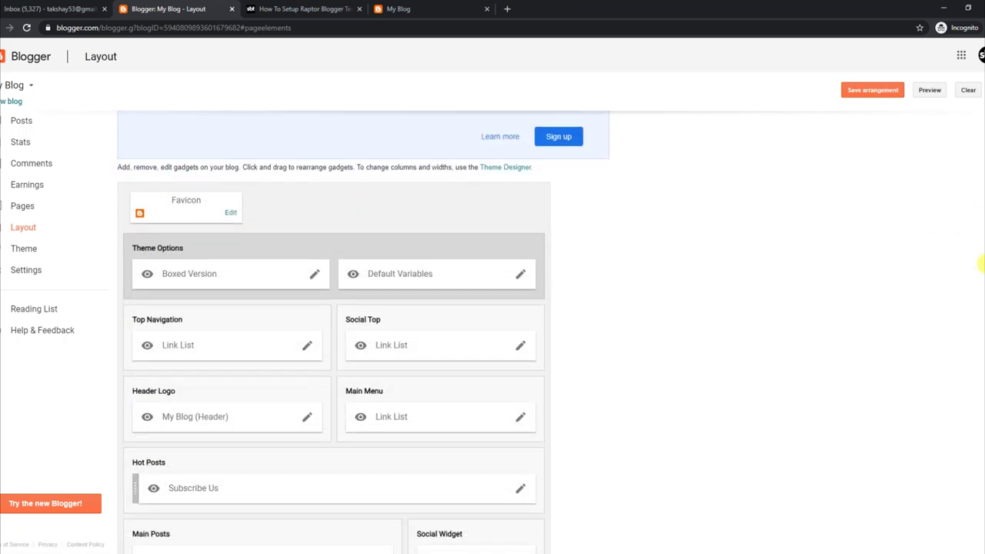
left_click(307, 346)
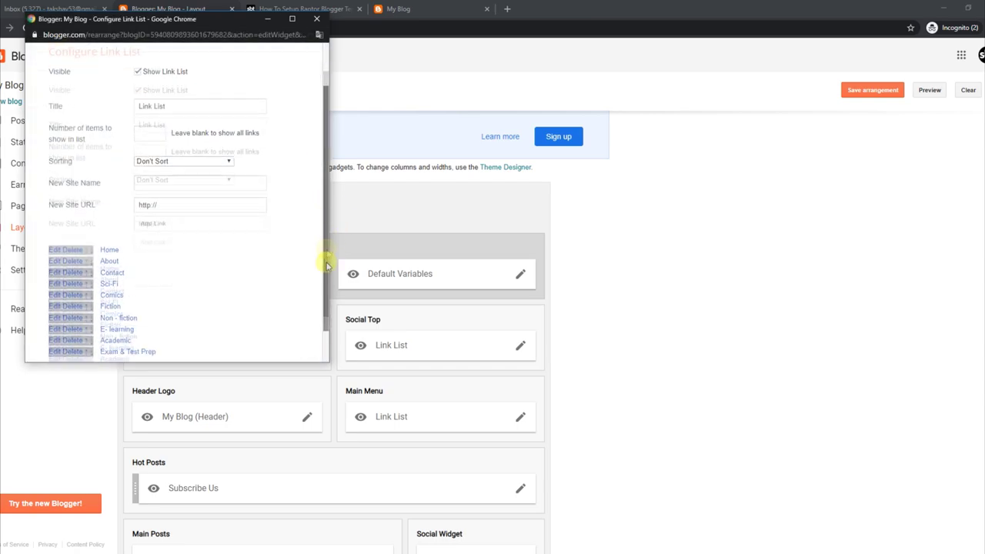
scroll(326, 259, "down", 2)
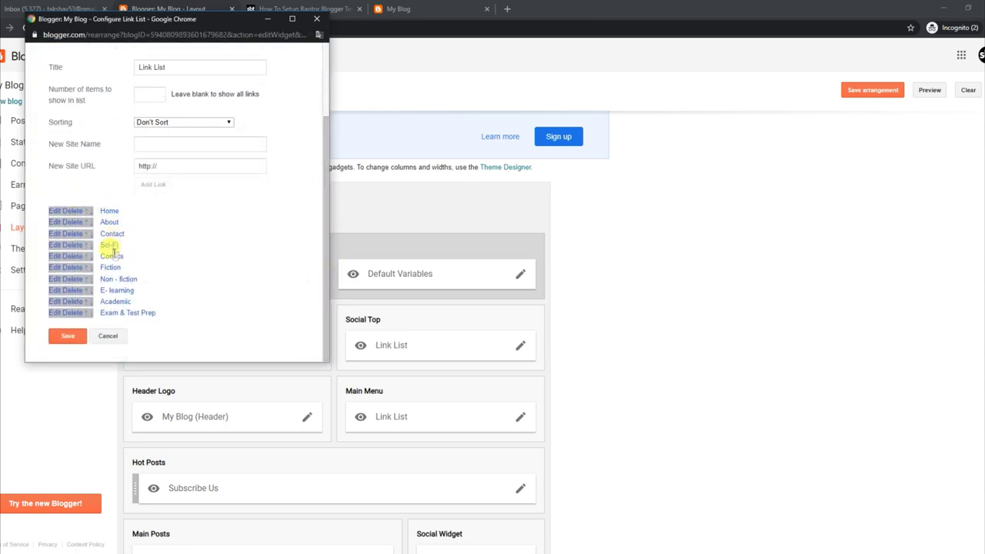
left_click(83, 210)
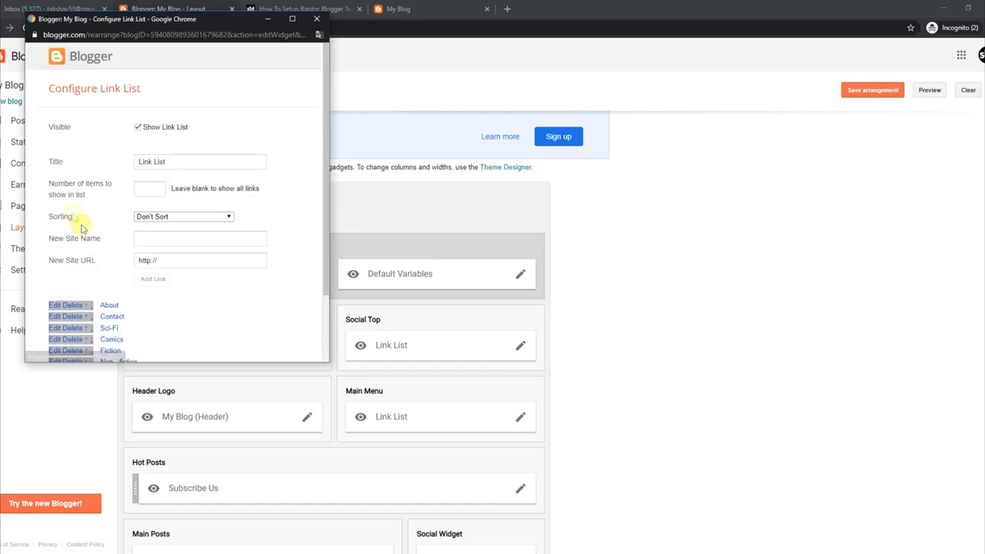
left_click_drag(329, 256, 323, 283)
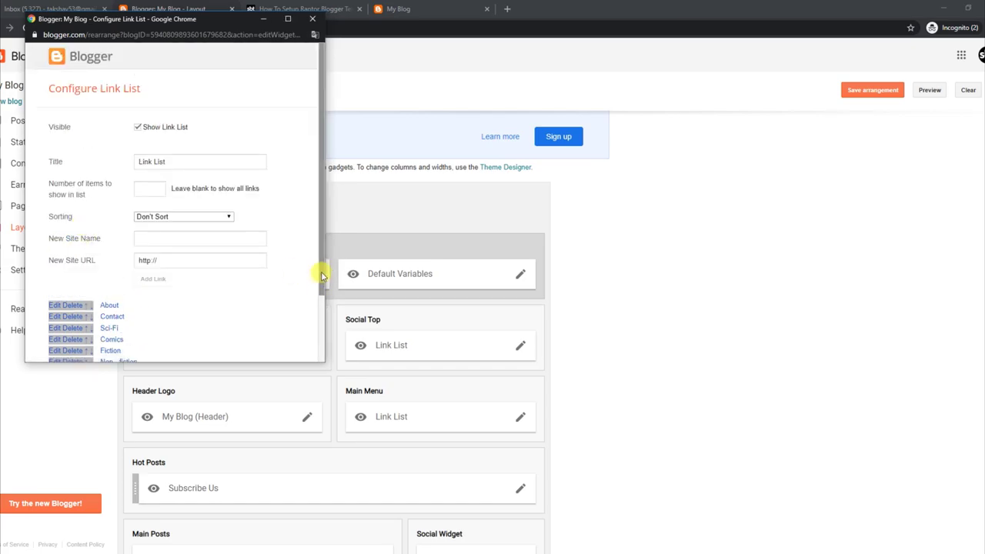
scroll(322, 274, "down", 2)
left_click(67, 342)
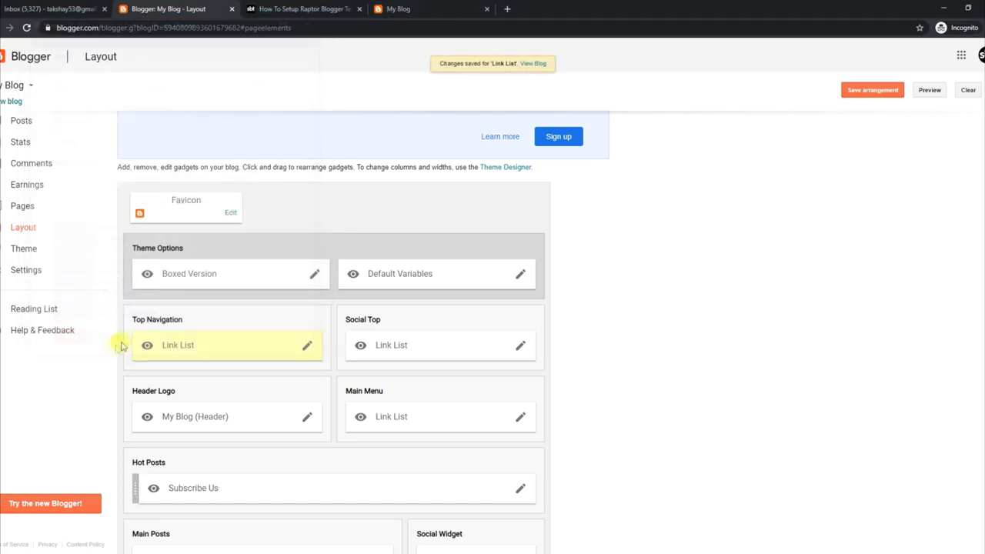
left_click(433, 8)
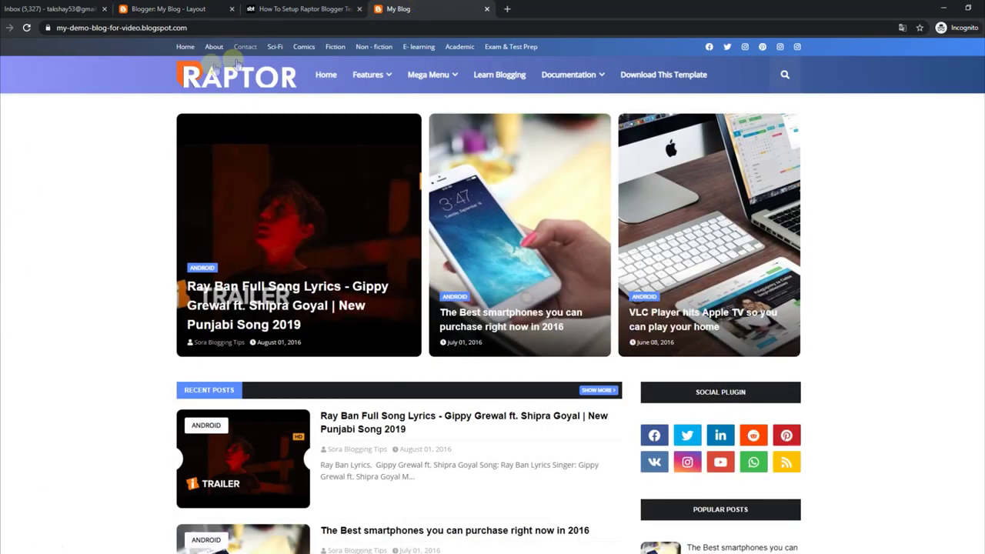
left_click(28, 28)
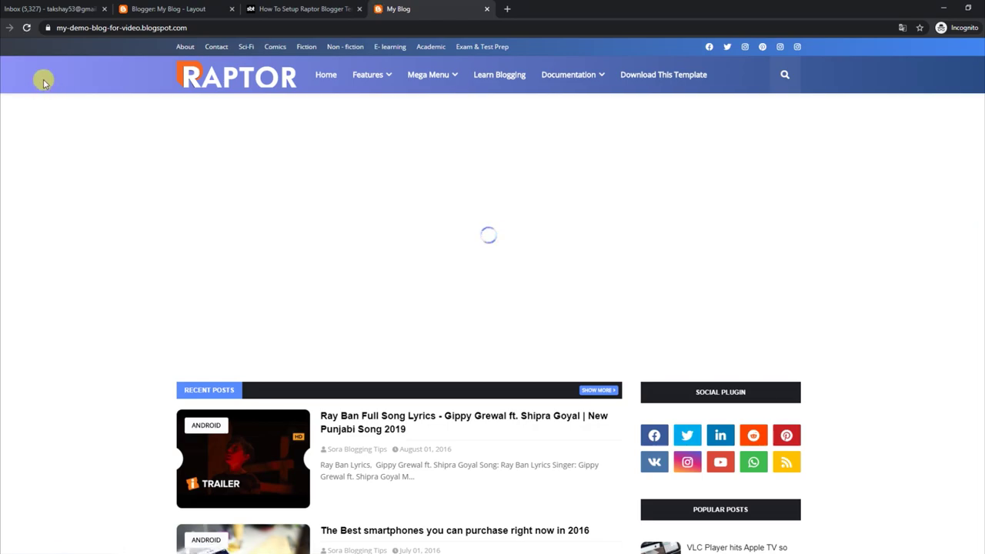
Add a link named Home to the Top Navigation link list in the Blogger layout, save it, and reload the demo blog
left_click(227, 8)
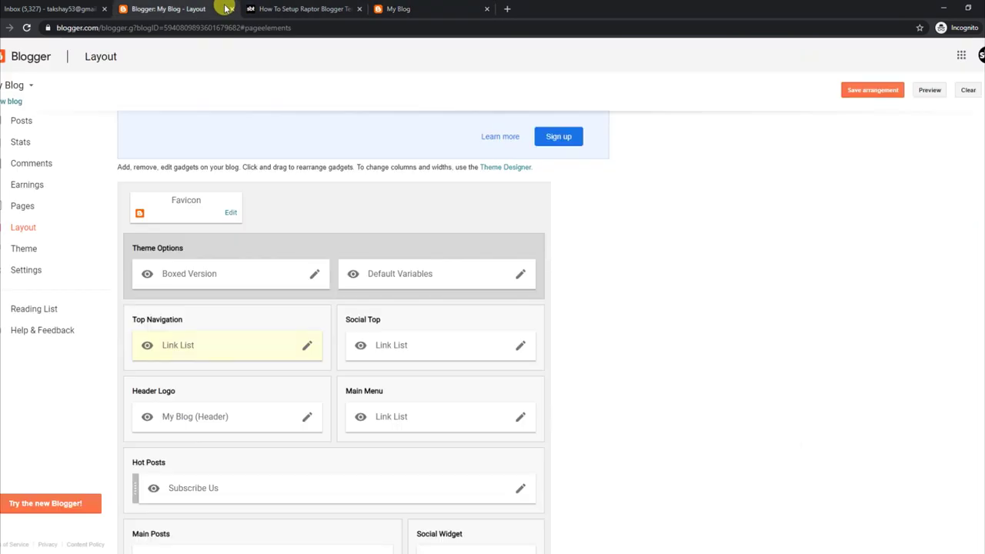
left_click(307, 345)
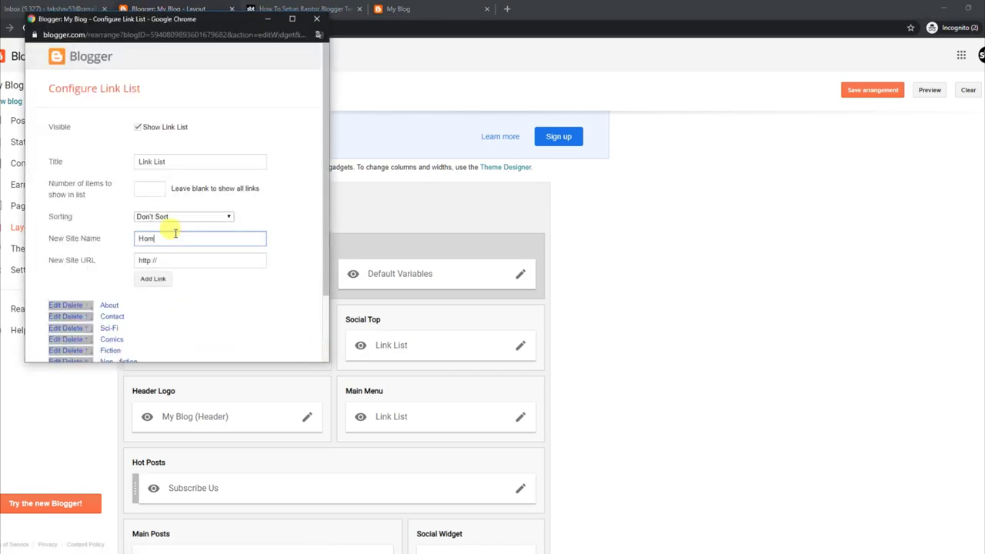
key("Return")
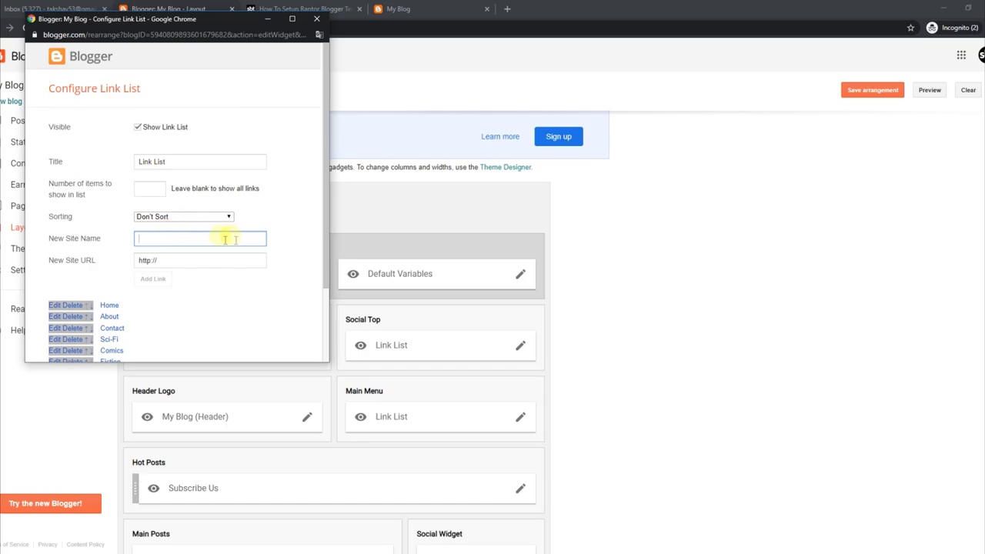
scroll(161, 249, "down", 2)
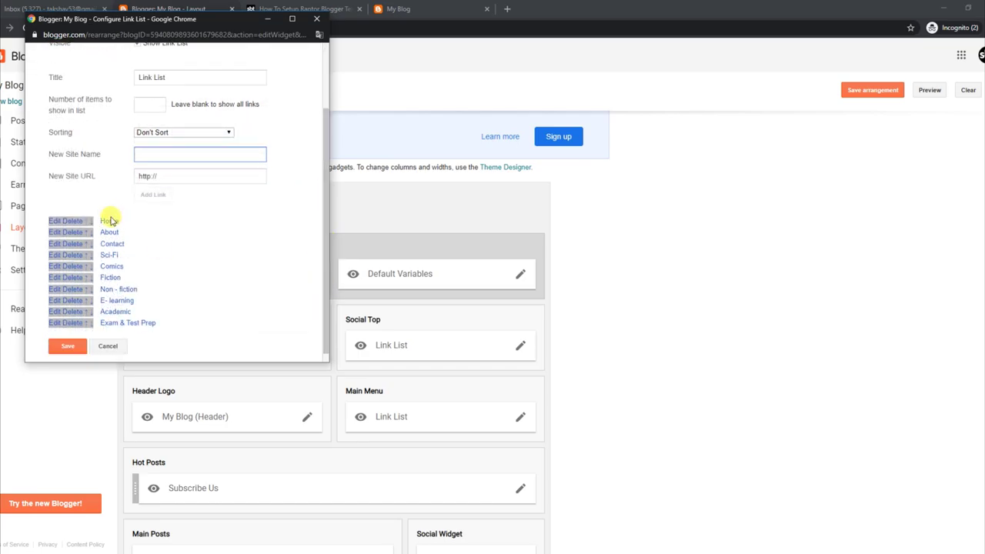
left_click(80, 344)
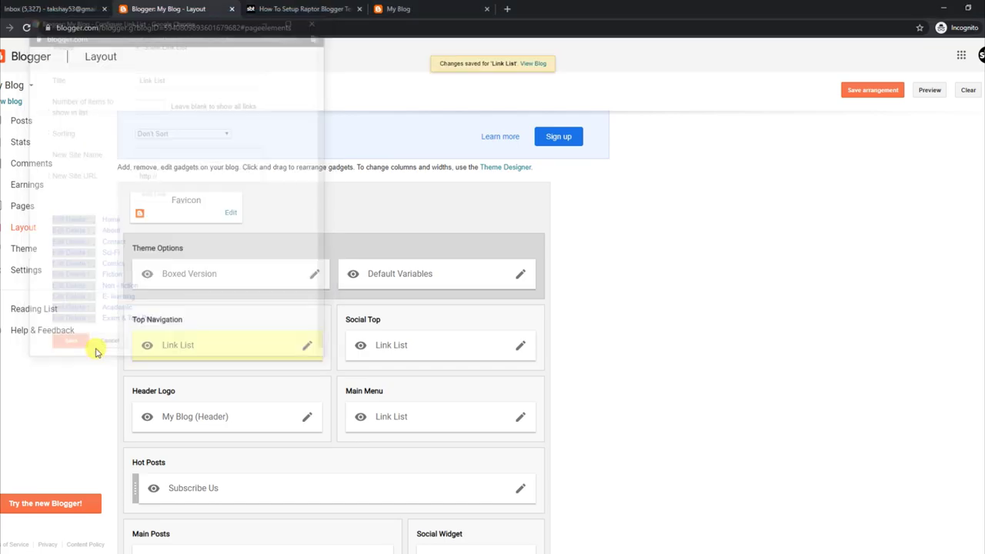
left_click(389, 9)
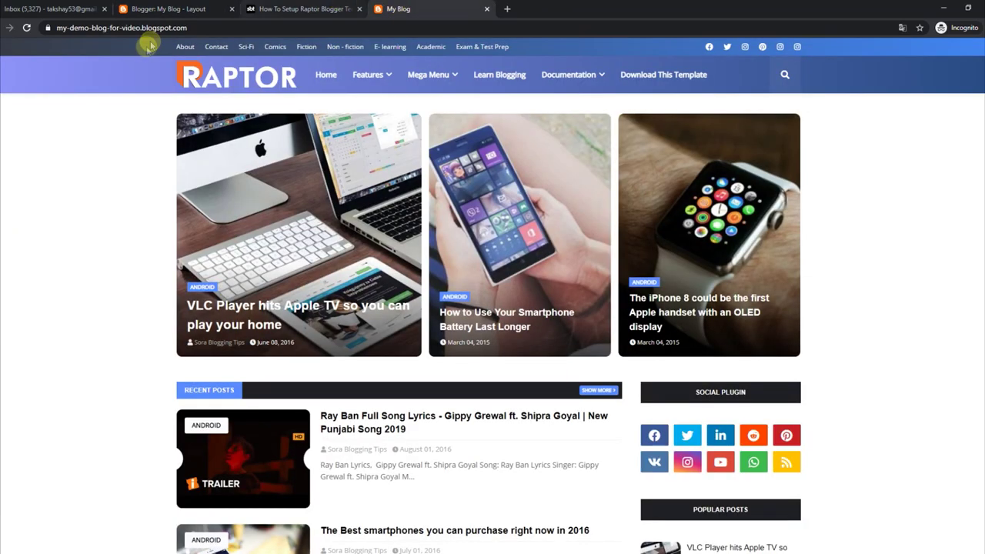
left_click(26, 29)
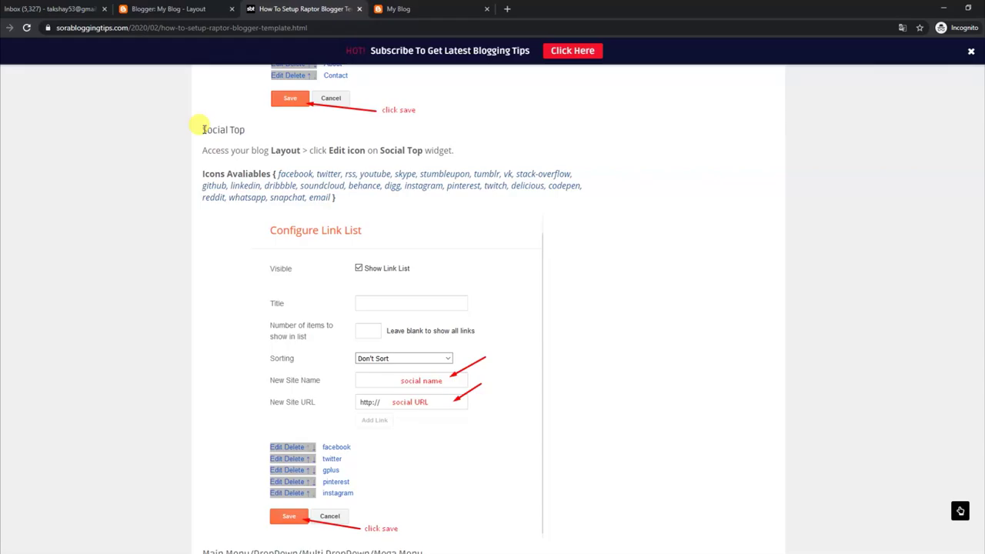
Read the setup guide's Social Top instructions and available icon names, and check the social icons in the demo blog's header
left_click_drag(200, 129, 436, 147)
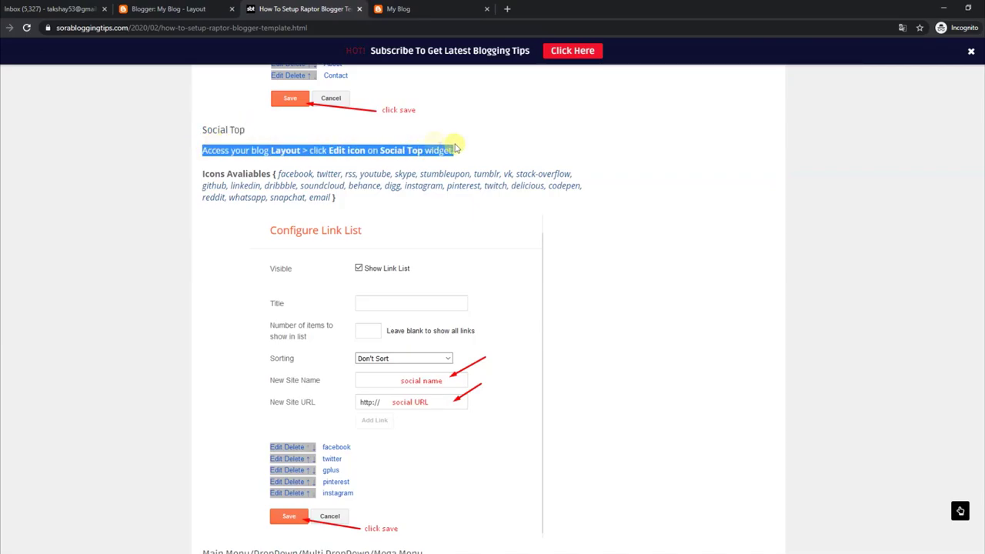
left_click_drag(203, 173, 352, 206)
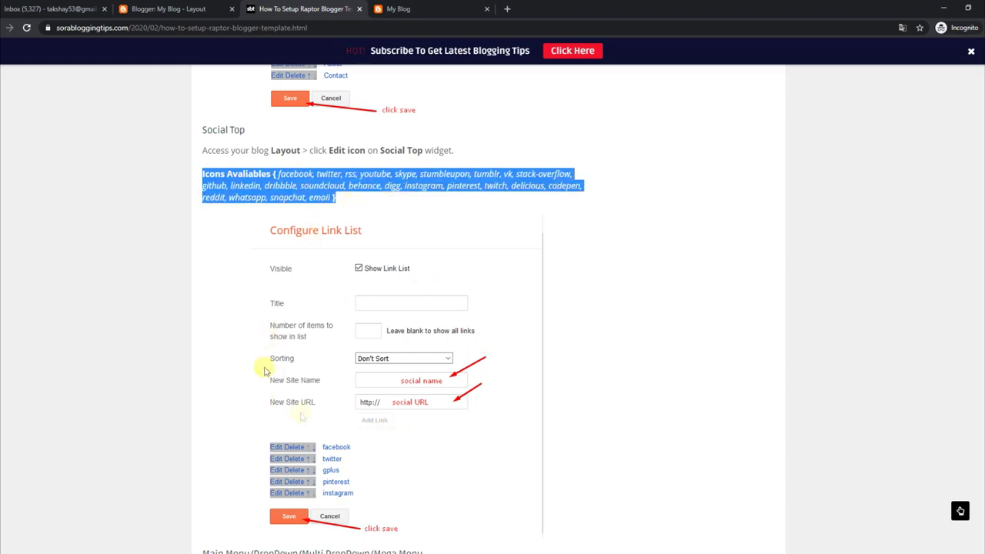
left_click(443, 7)
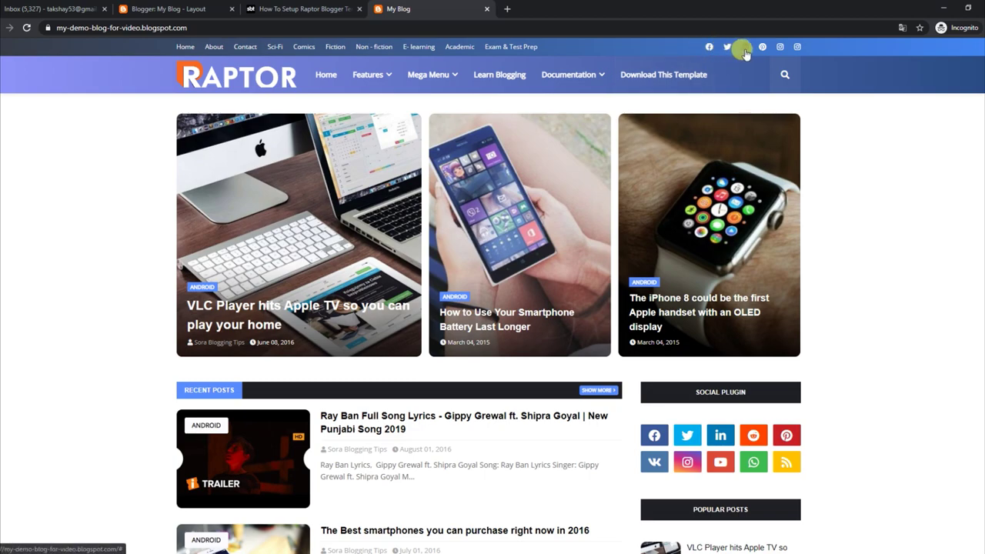
Delete the last instagram link from the Social Top link list in the Blogger layout, save it, and reload the demo blog
left_click(200, 6)
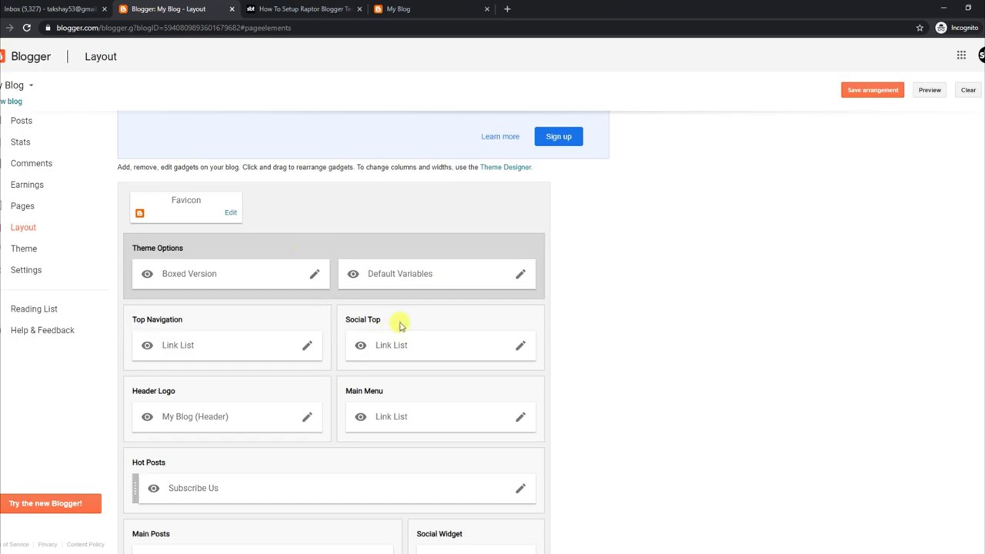
left_click(521, 347)
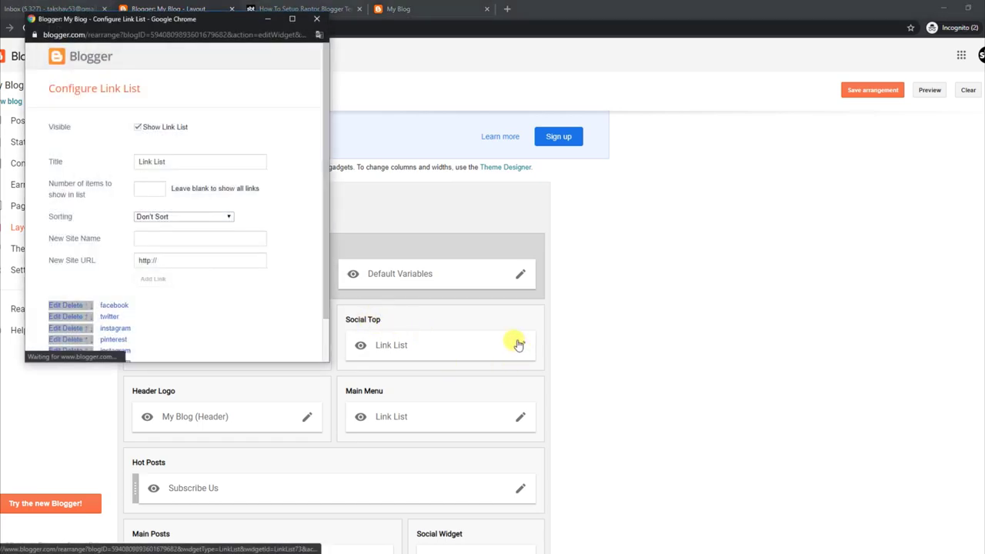
scroll(325, 202, "down", 1)
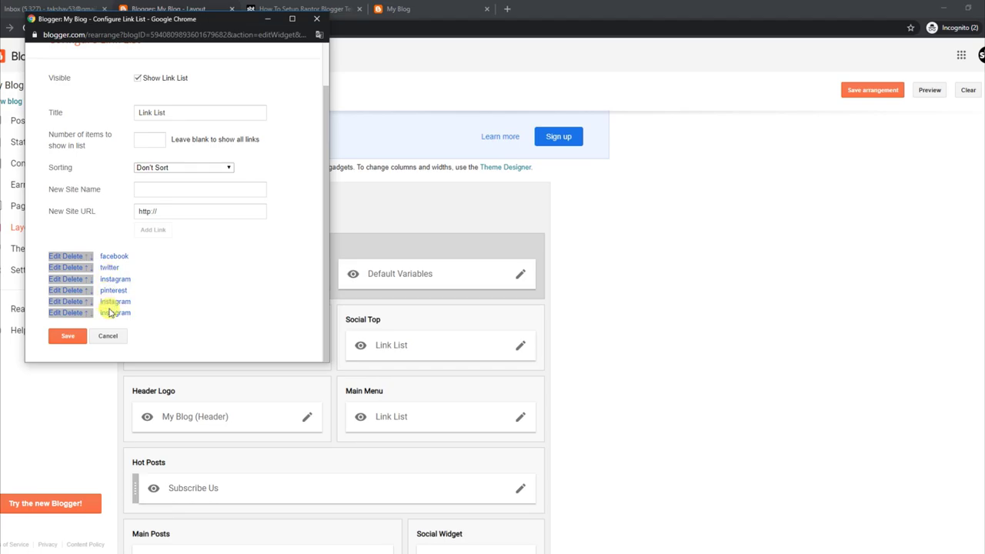
left_click(74, 313)
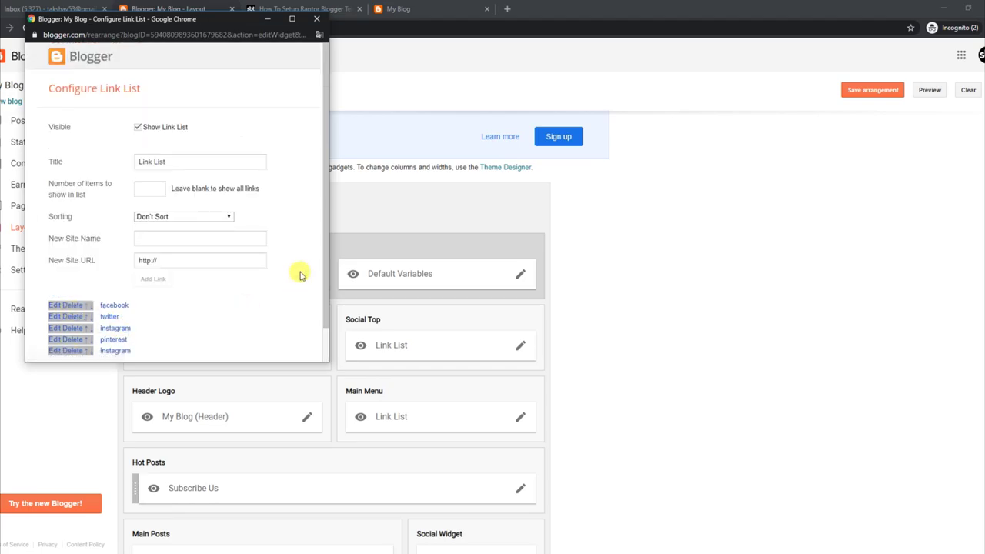
scroll(329, 268, "down", 1)
left_click(77, 337)
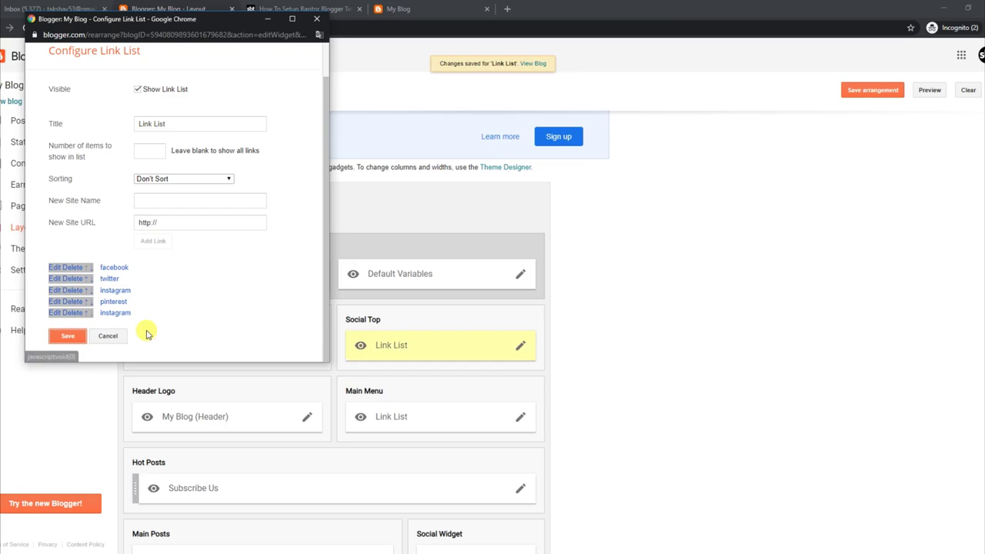
left_click(399, 14)
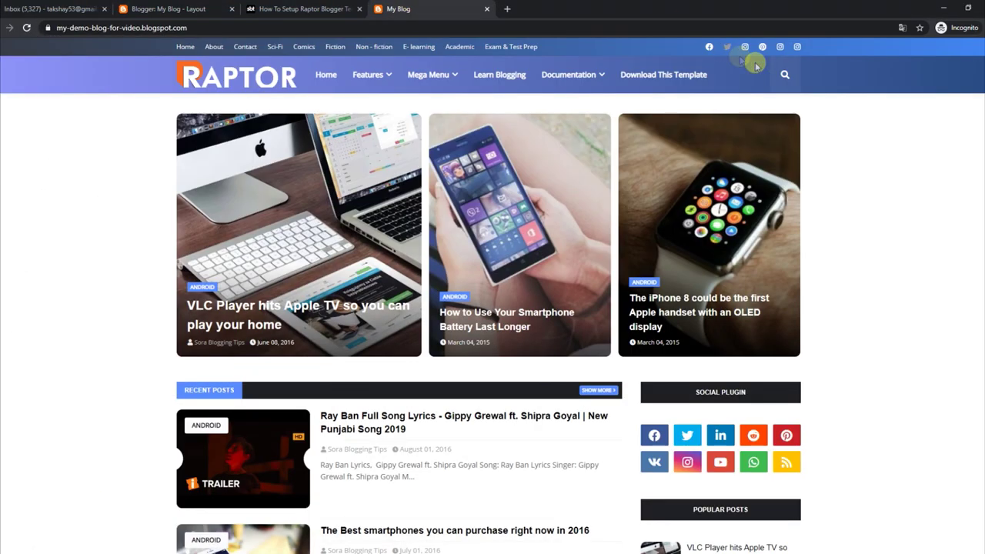
left_click(26, 27)
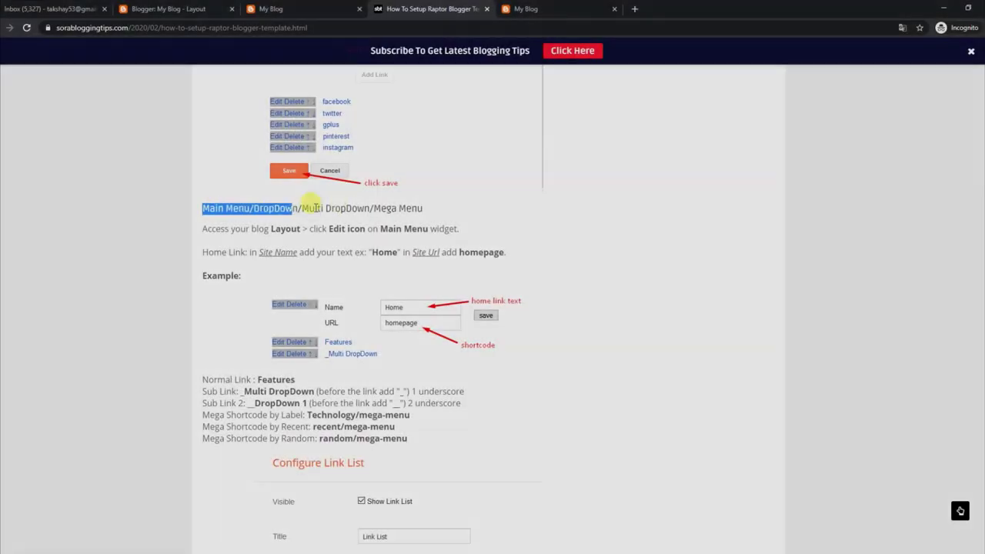
Read the setup guide's Main Menu section on links, dropdown underscores and mega menu shortcodes, and compare it with the demo blog's Features menu
left_click_drag(362, 209, 431, 212)
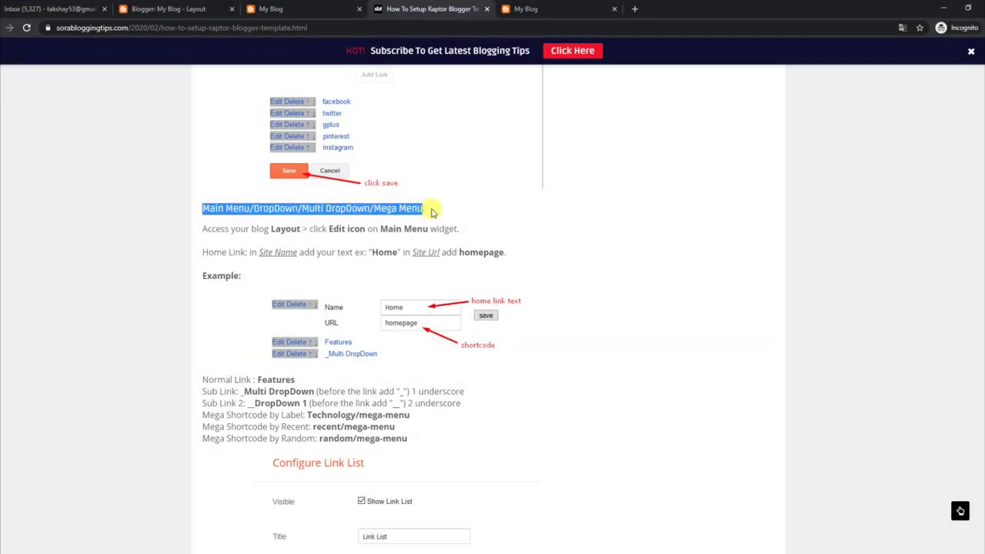
left_click_drag(203, 230, 464, 232)
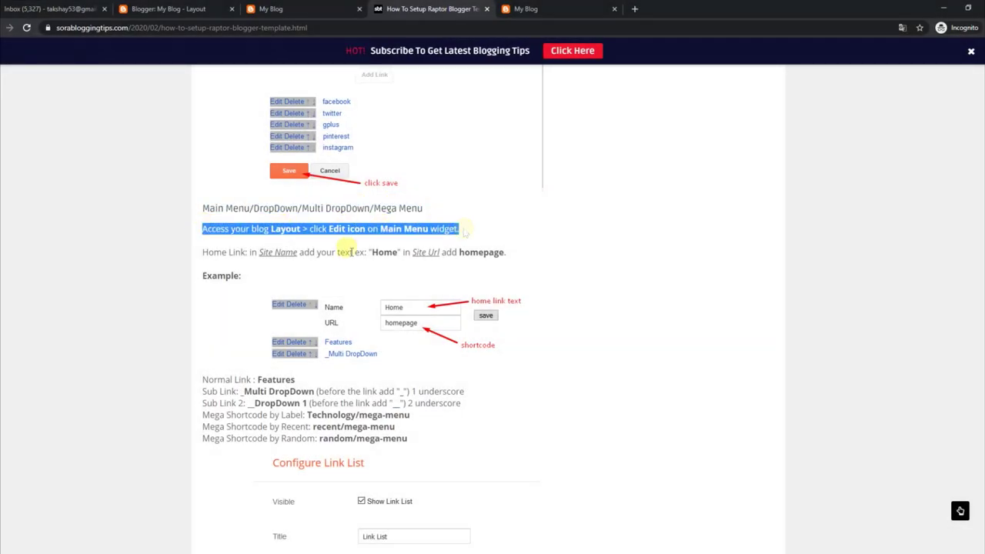
left_click_drag(205, 252, 475, 252)
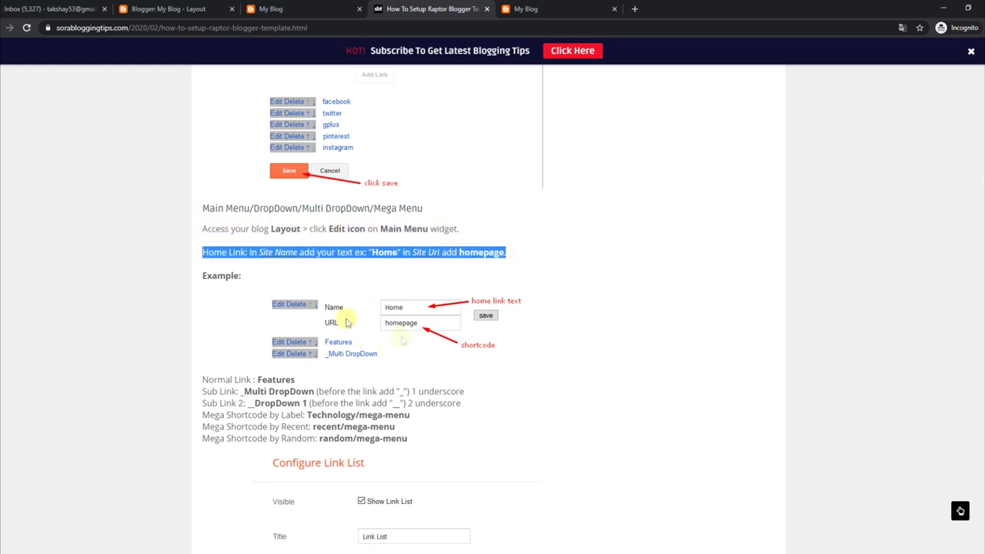
left_click_drag(202, 379, 296, 379)
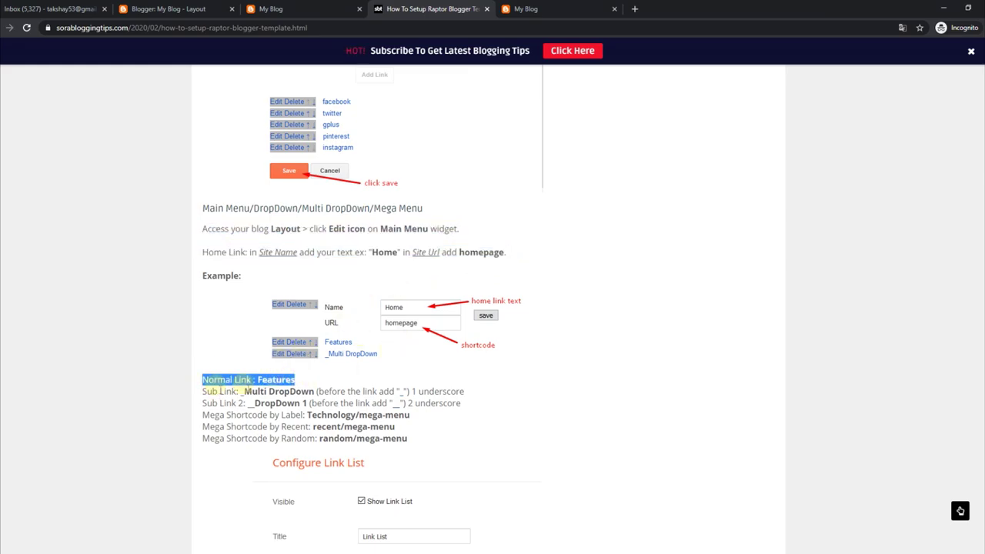
left_click_drag(203, 391, 448, 391)
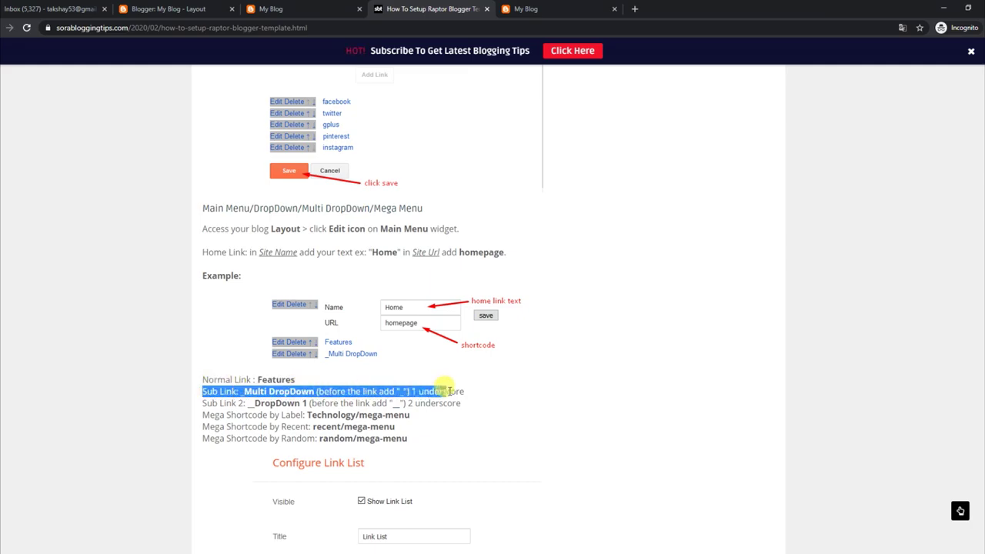
left_click_drag(202, 403, 465, 409)
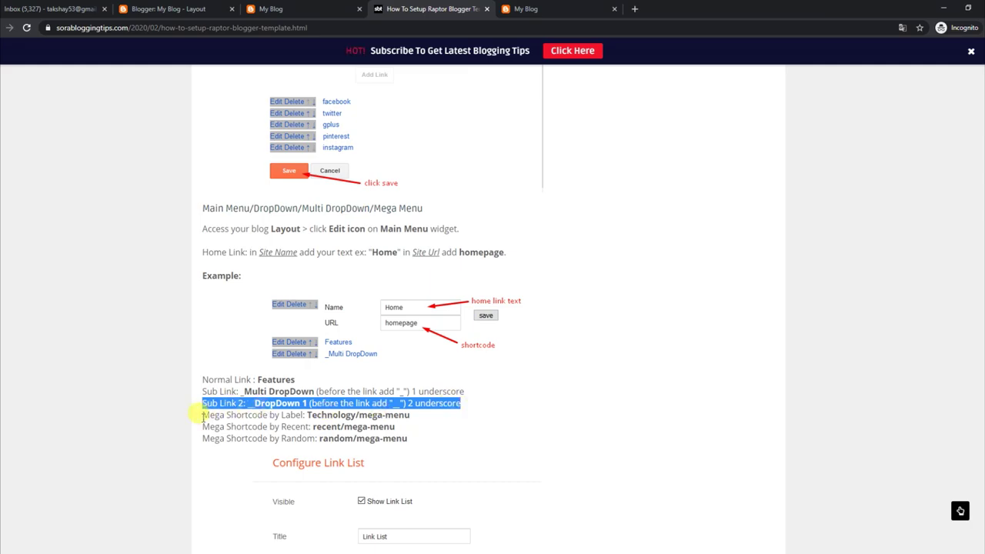
left_click_drag(202, 415, 423, 440)
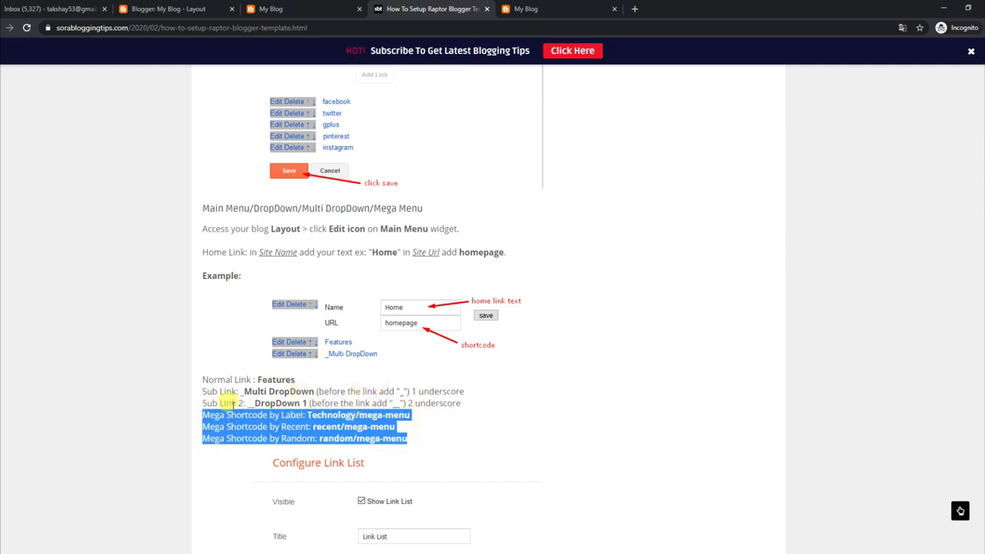
left_click(323, 7)
mouse_move(368, 75)
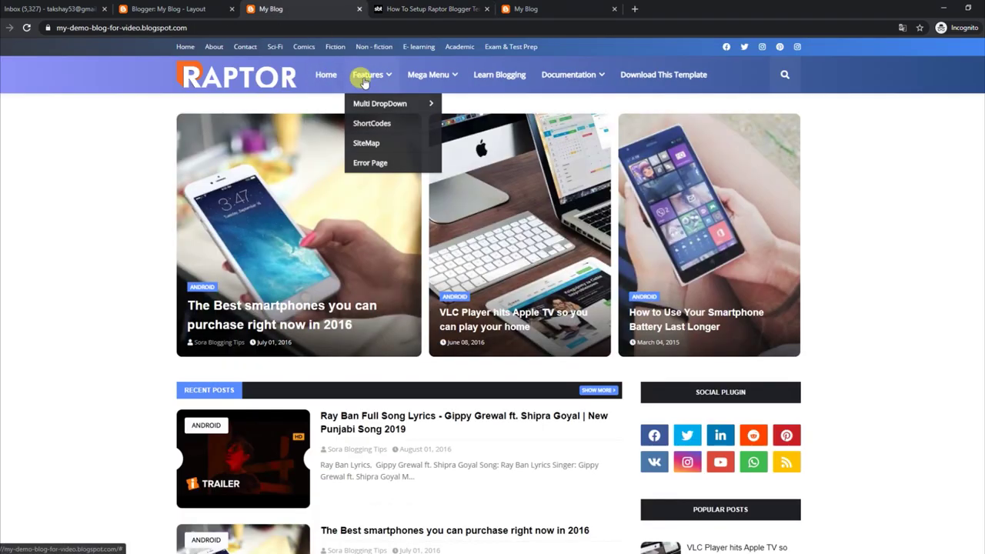
mouse_move(385, 104)
mouse_move(418, 75)
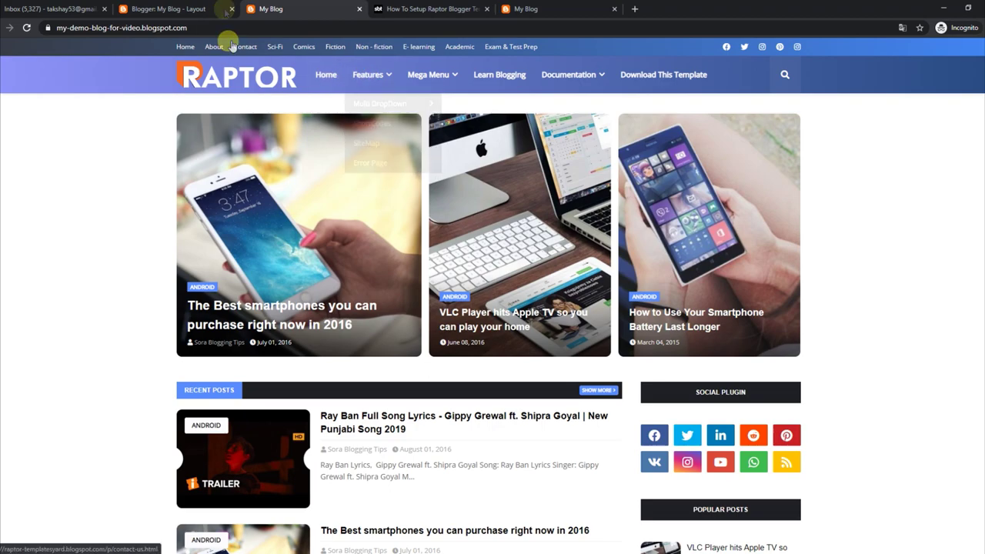
Rename the __DropDown 1 entry in the Main Menu link list to __LINK 1 in the Blogger layout and save the widget
left_click(202, 8)
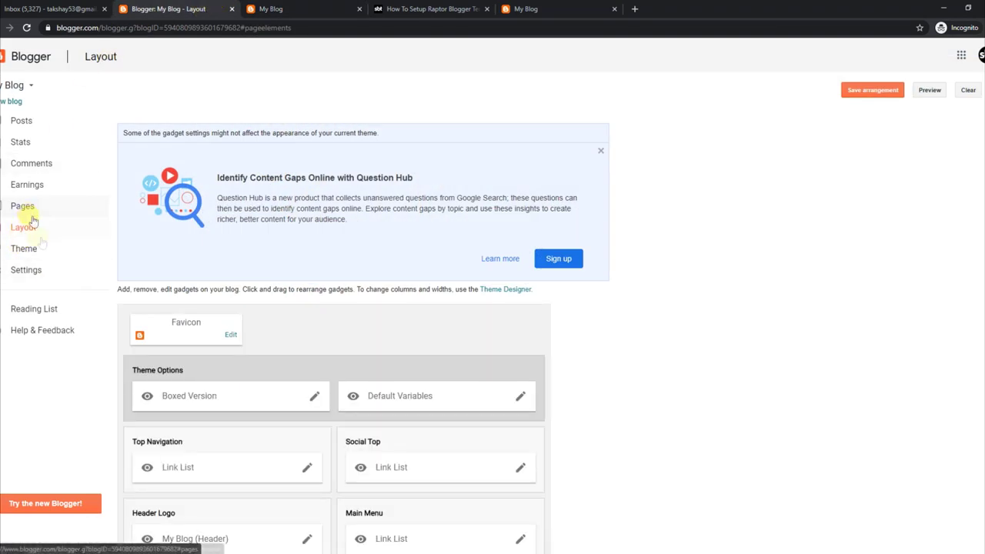
scroll(904, 286, "down", 2)
scroll(795, 313, "down", 2)
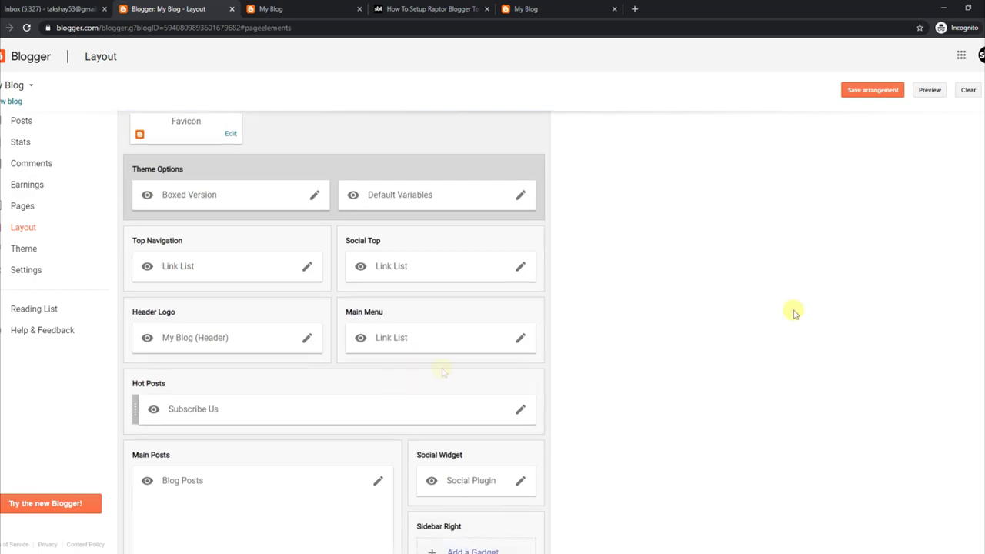
left_click(520, 338)
left_click_drag(326, 217, 316, 297)
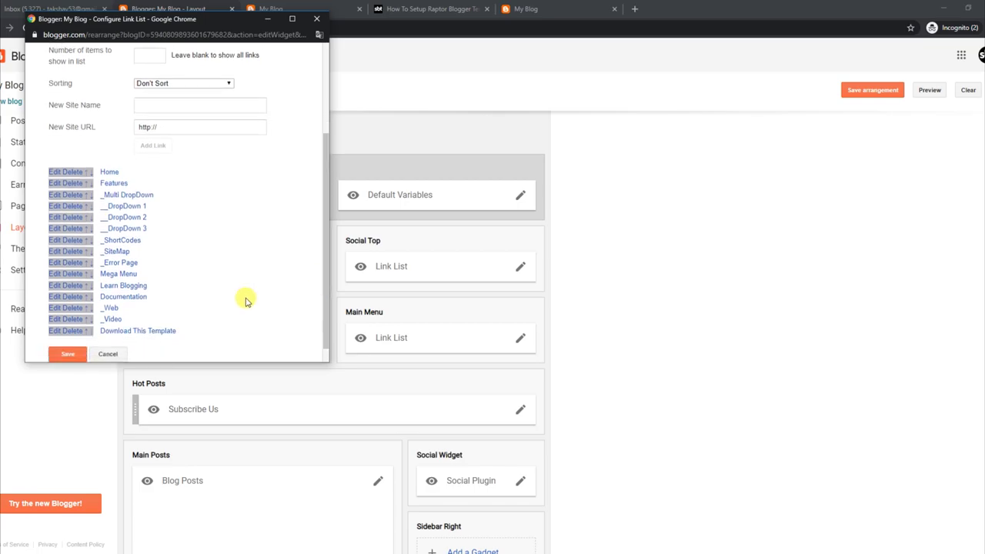
left_click(54, 206)
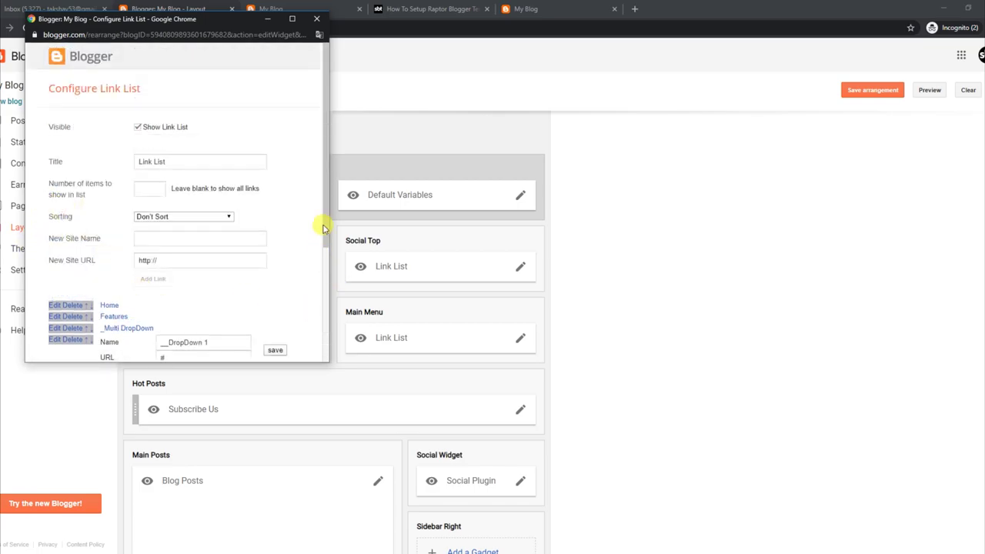
left_click_drag(323, 228, 315, 297)
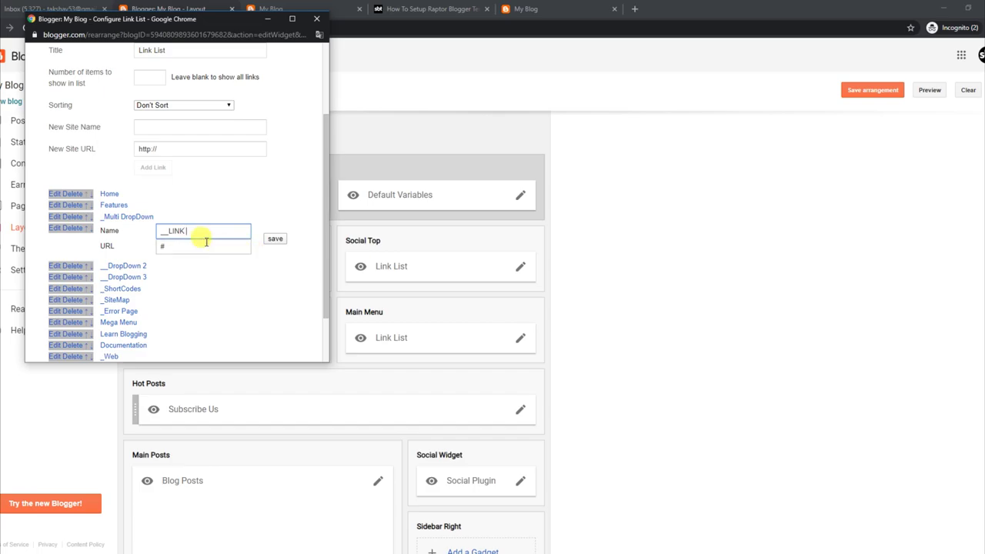
left_click(274, 241)
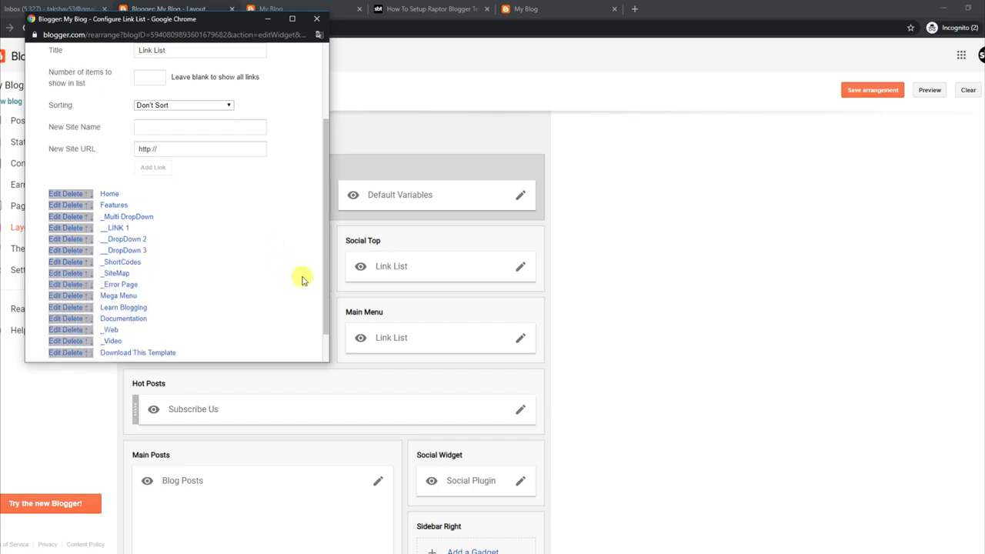
scroll(319, 281, "down", 1)
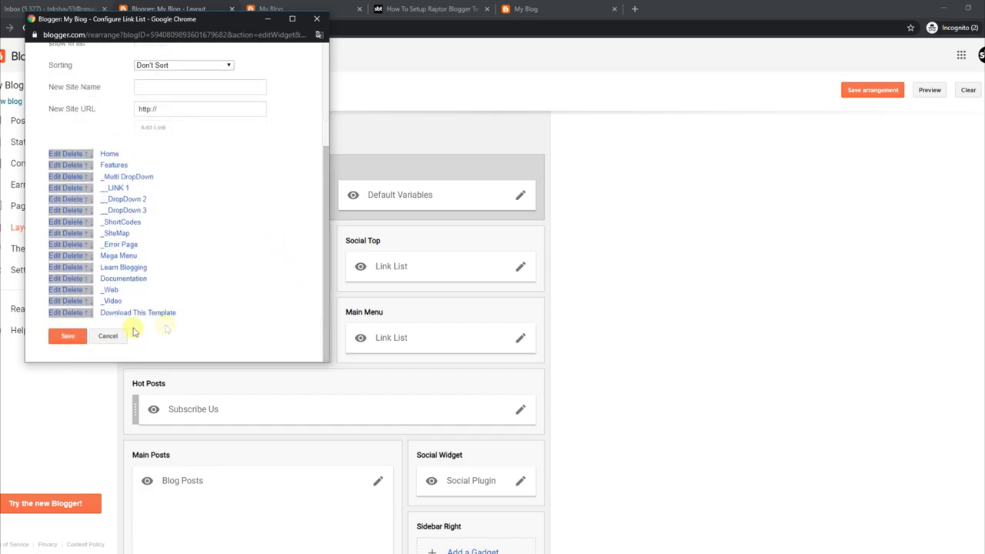
left_click(71, 337)
Reload the demo blog and check the Multi DropDown submenu under Features
left_click(271, 10)
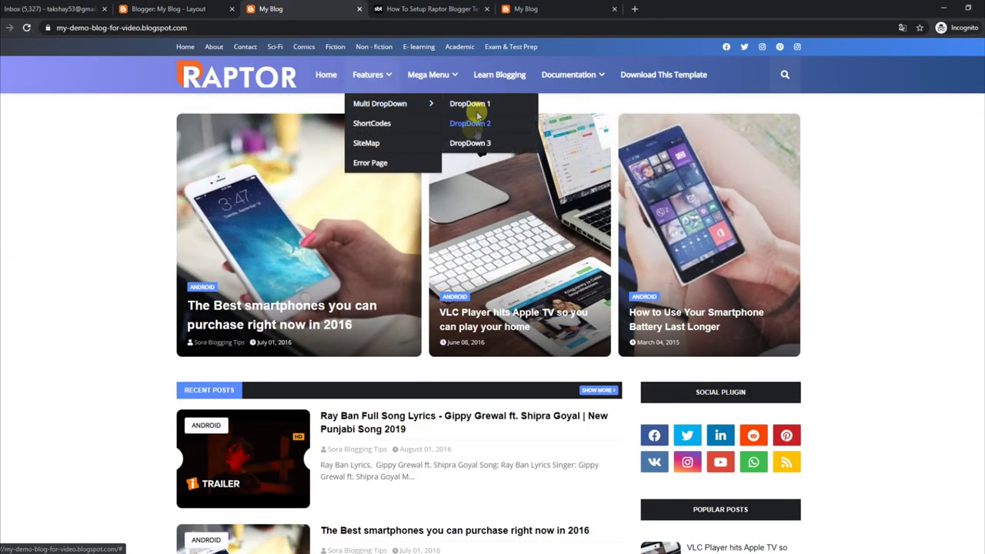
left_click(26, 27)
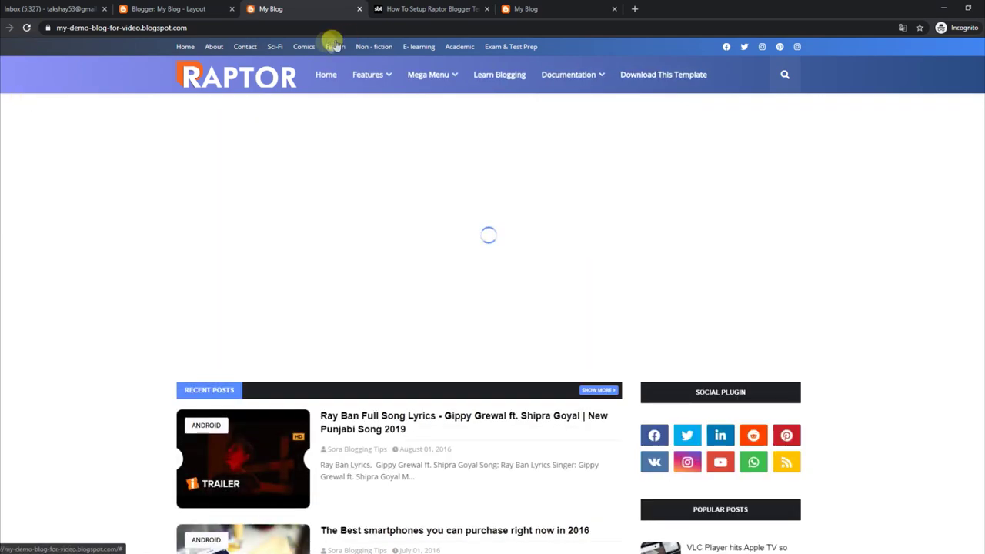
mouse_move(366, 75)
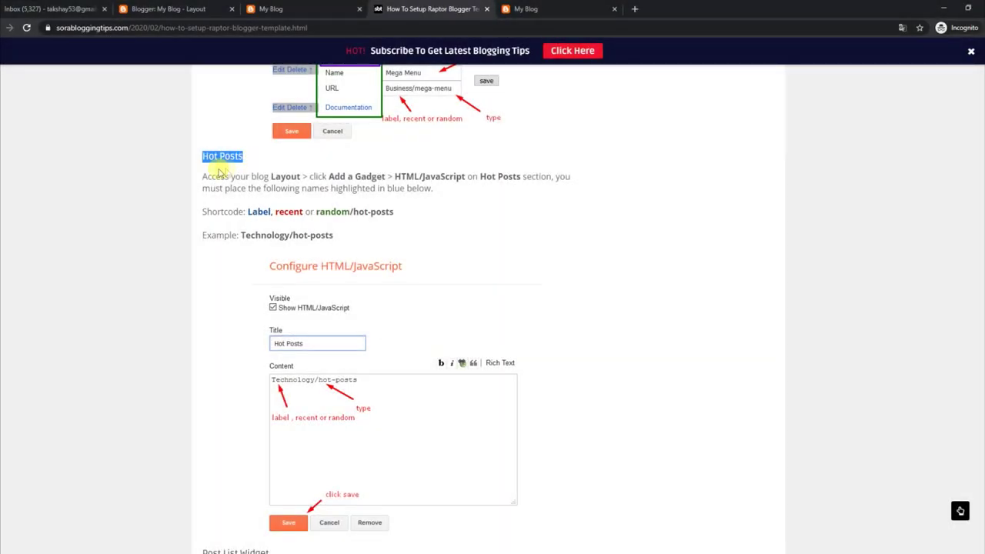
Read the setup guide's Hot Posts instructions, shortcode and example, and check the featured posts at the top of the demo blog
left_click_drag(204, 171, 441, 190)
left_click_drag(204, 212, 394, 220)
left_click_drag(205, 233, 333, 235)
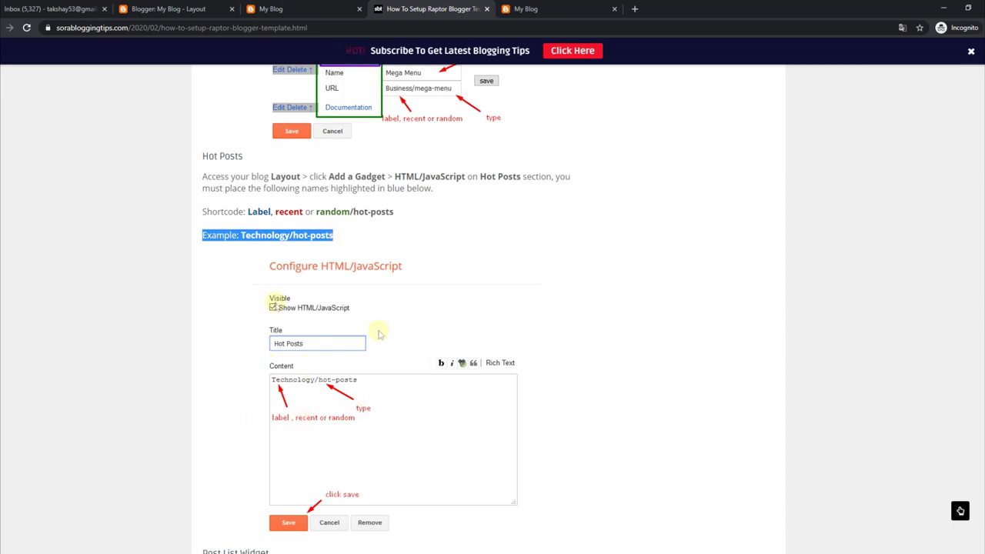
left_click(541, 8)
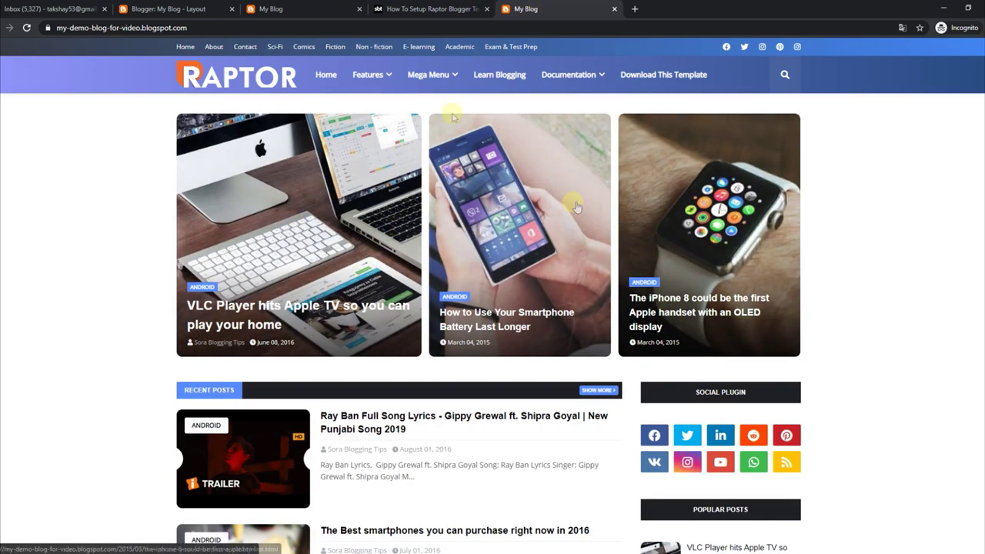
Set the content of the Hot Posts section's Subscribe Us gadget to recent/hot-posts, save it, and reload the demo blog
left_click(188, 8)
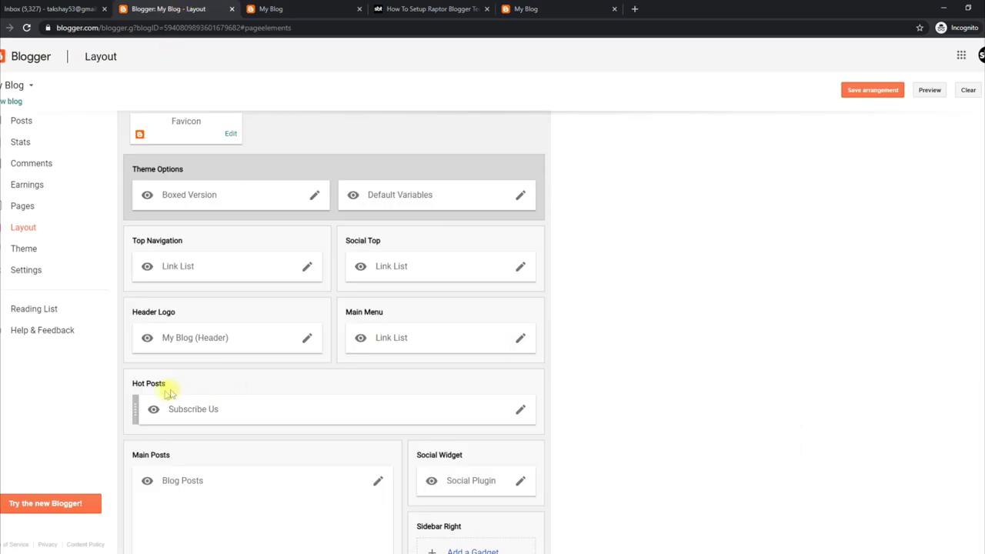
left_click(522, 410)
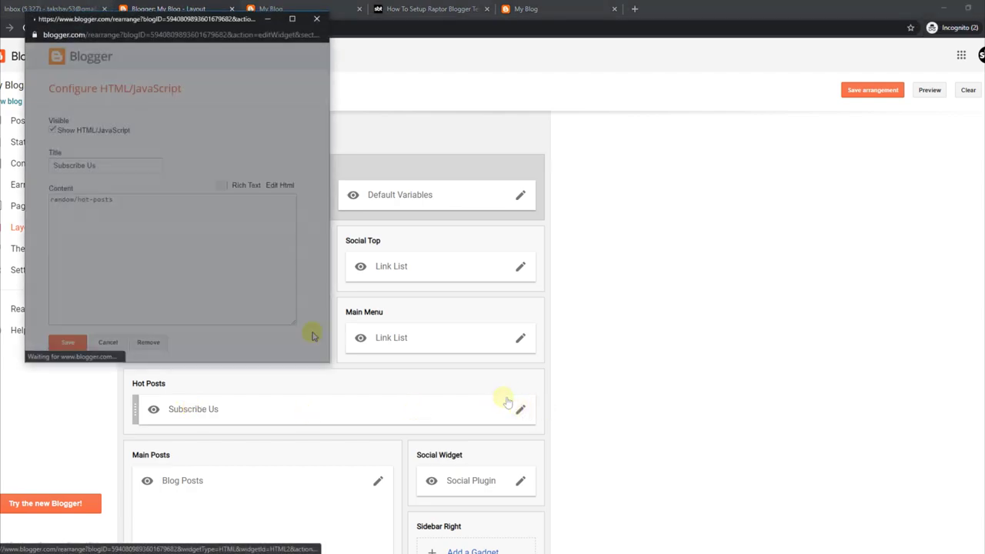
left_click(76, 203)
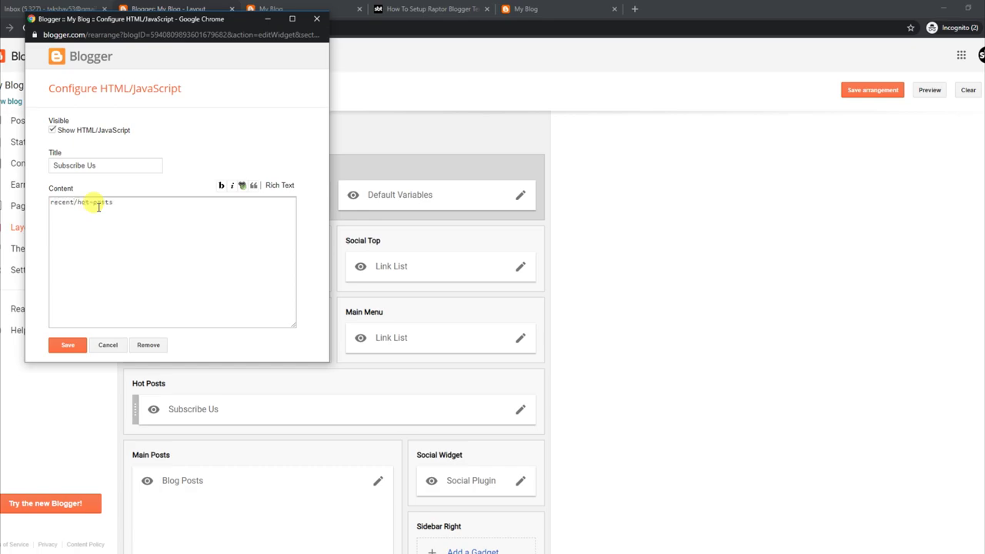
left_click(84, 346)
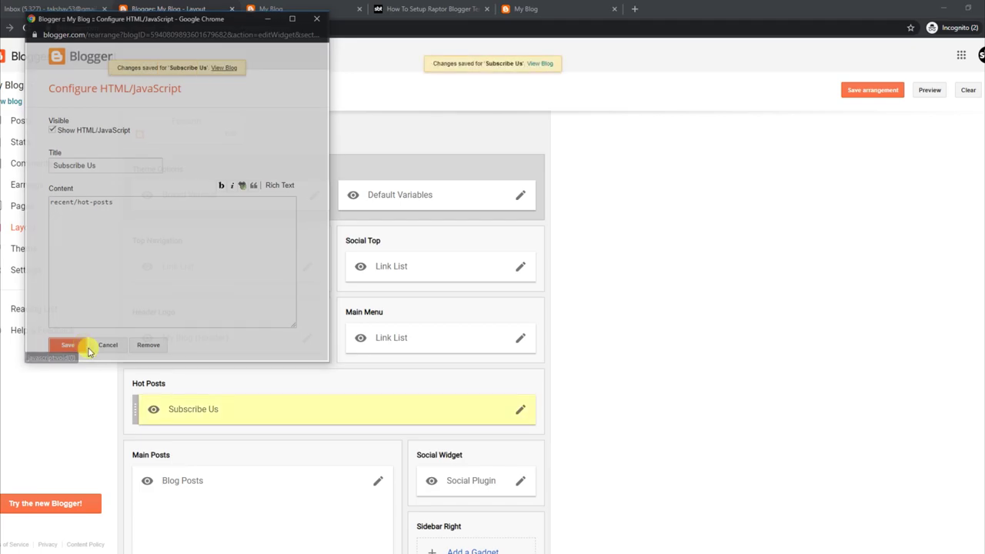
left_click(277, 9)
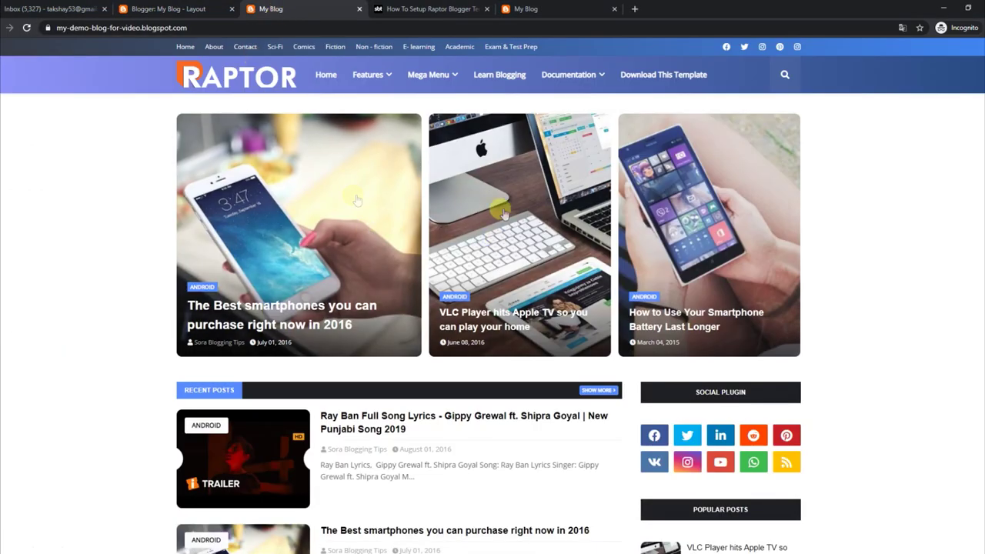
left_click(26, 28)
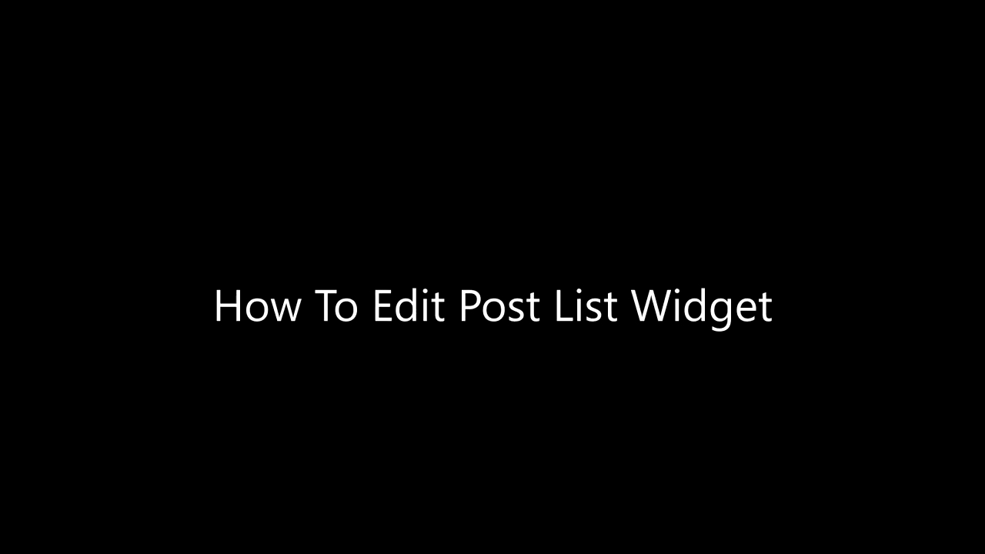
Read the setup guide's Post List Widget instructions, including the shortcode and the label, recent and random post examples
left_click_drag(203, 147, 266, 147)
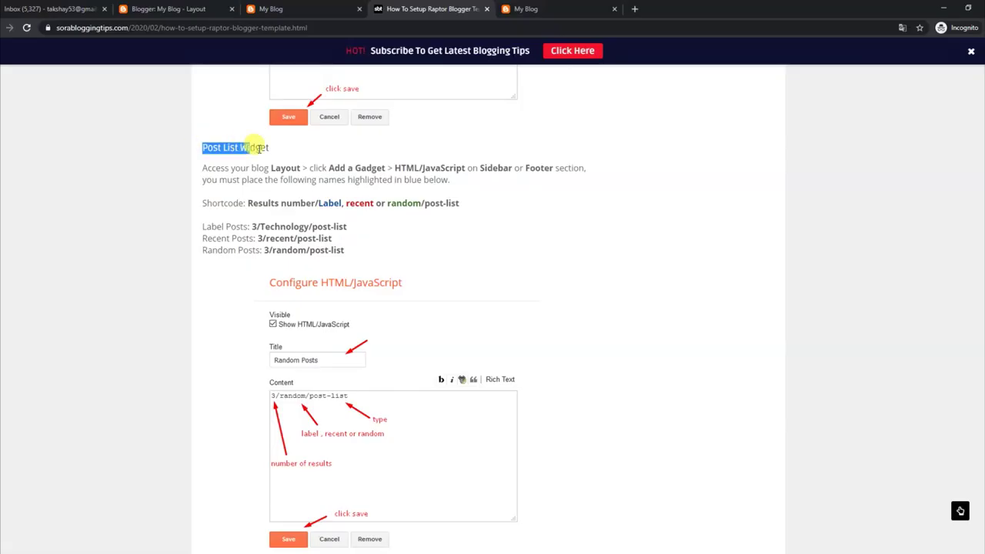
left_click_drag(202, 168, 472, 184)
left_click_drag(203, 203, 466, 206)
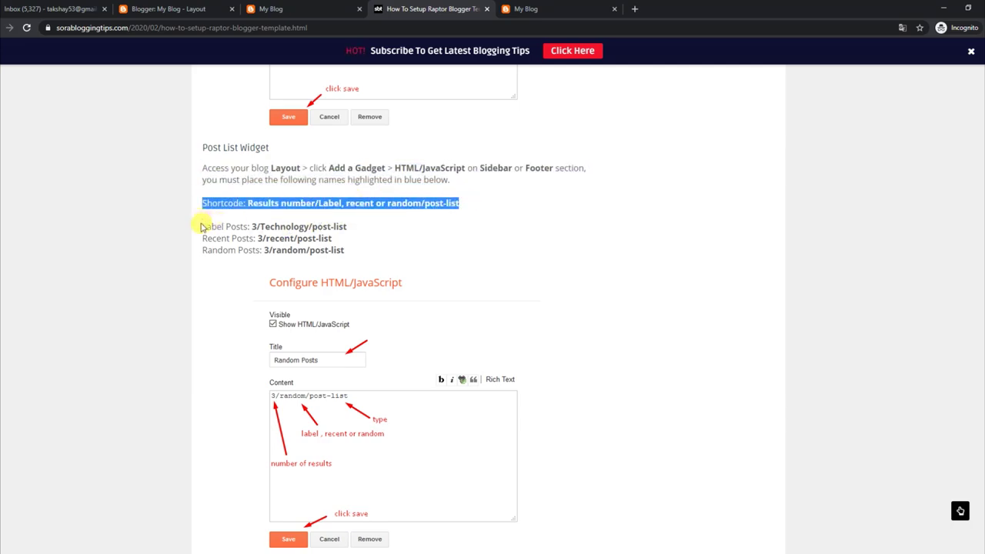
left_click_drag(204, 226, 336, 226)
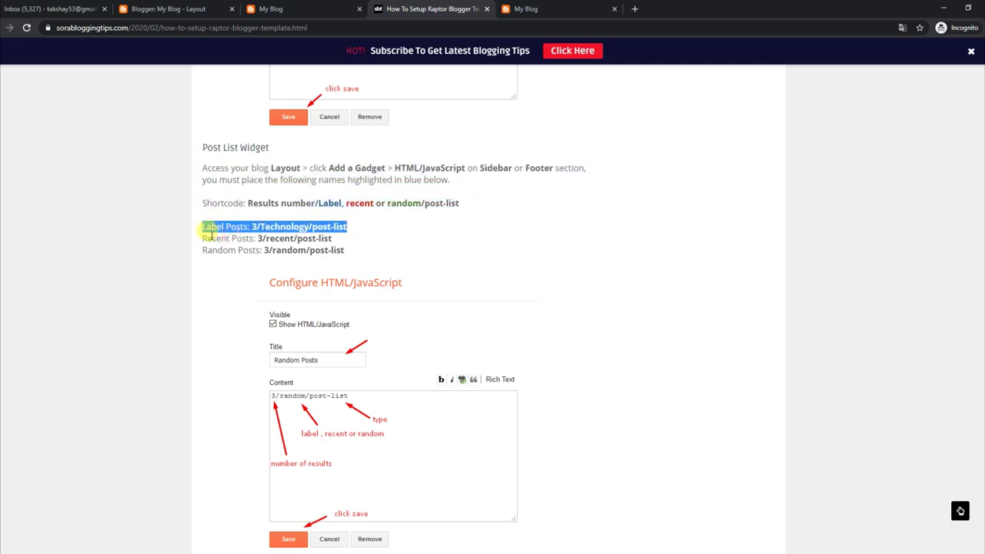
left_click_drag(204, 237, 328, 238)
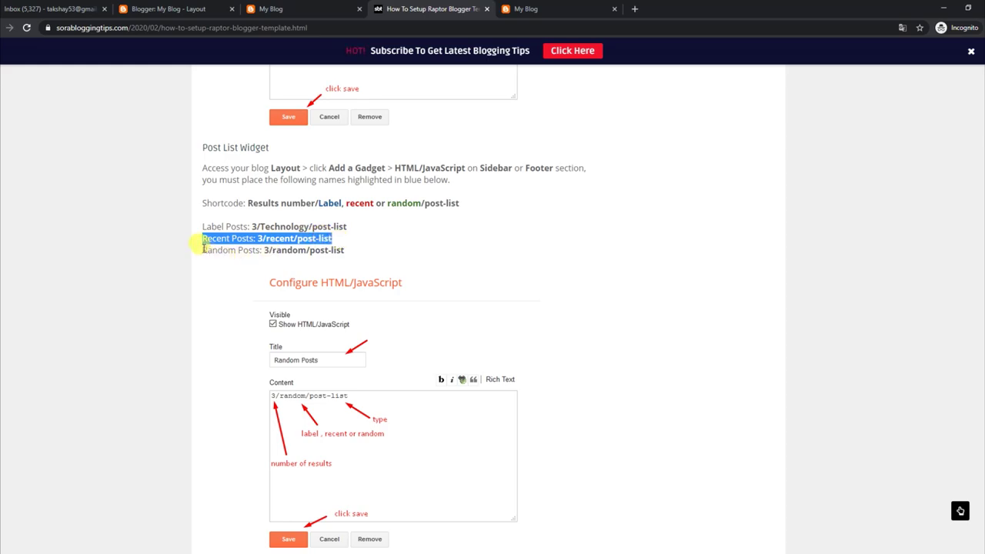
left_click_drag(204, 250, 368, 251)
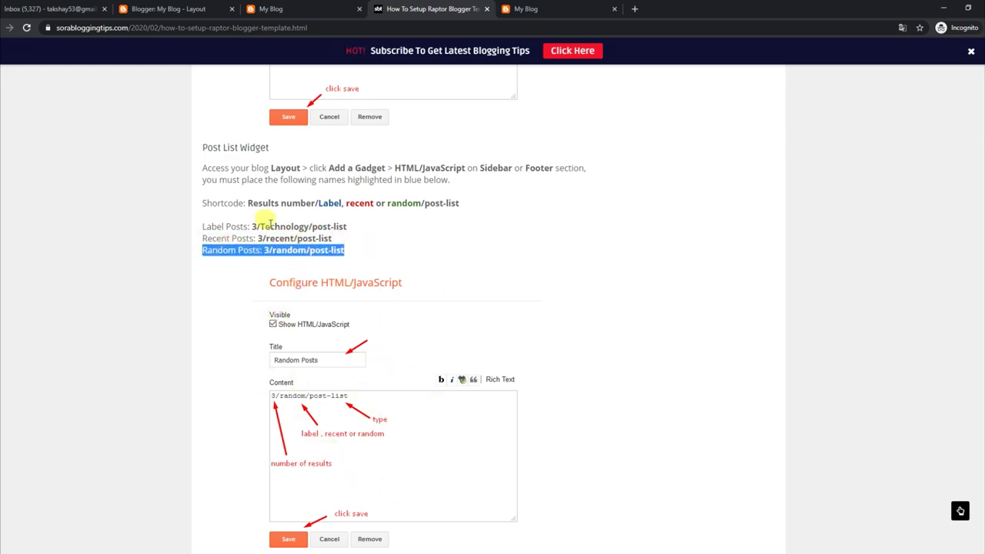
Add an HTML/JavaScript gadget with the guide's 3/Technology/post-list shortcode to the Sidebar Right section, then save the gadget and the layout arrangement
left_click_drag(254, 226, 345, 226)
right_click(331, 226)
left_click(343, 231)
left_click(187, 8)
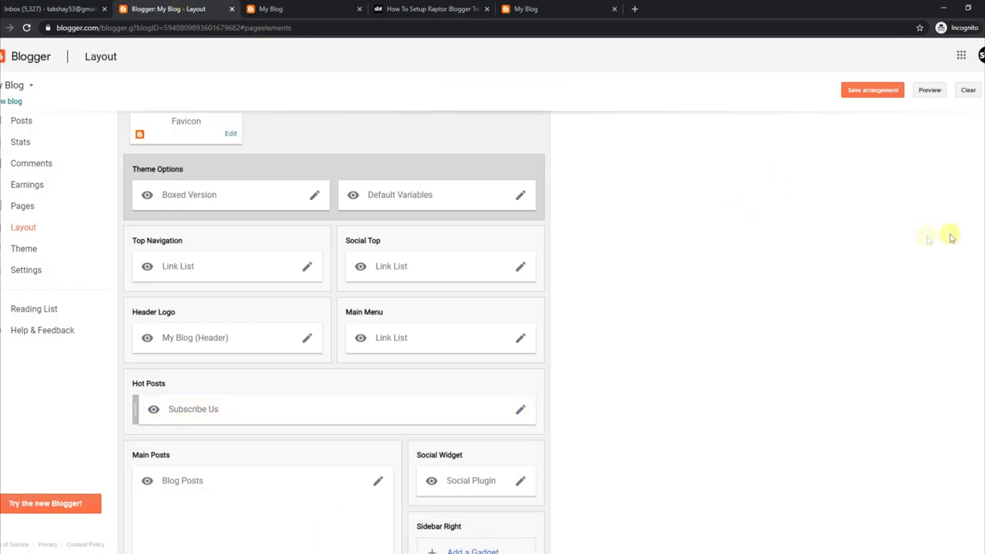
scroll(983, 362, "down", 4)
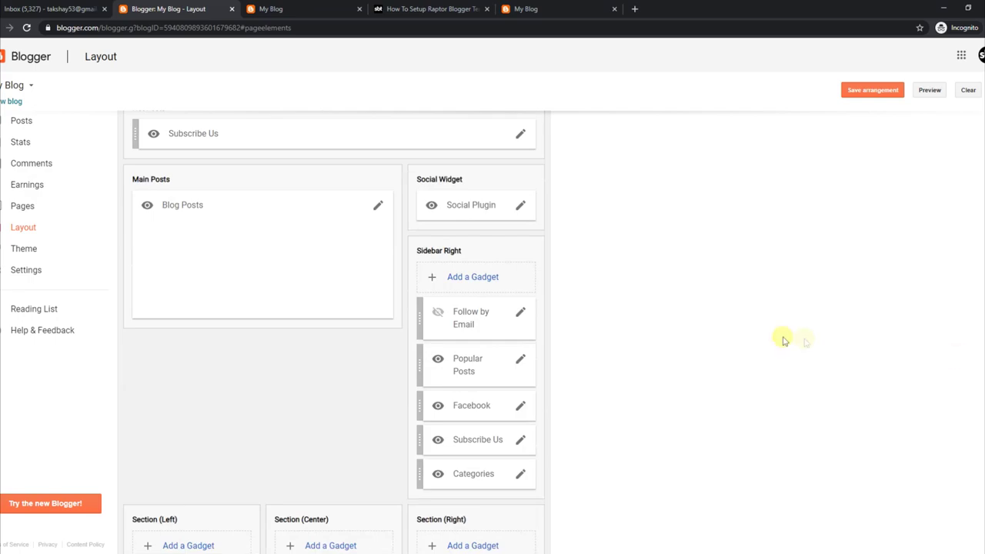
left_click(481, 278)
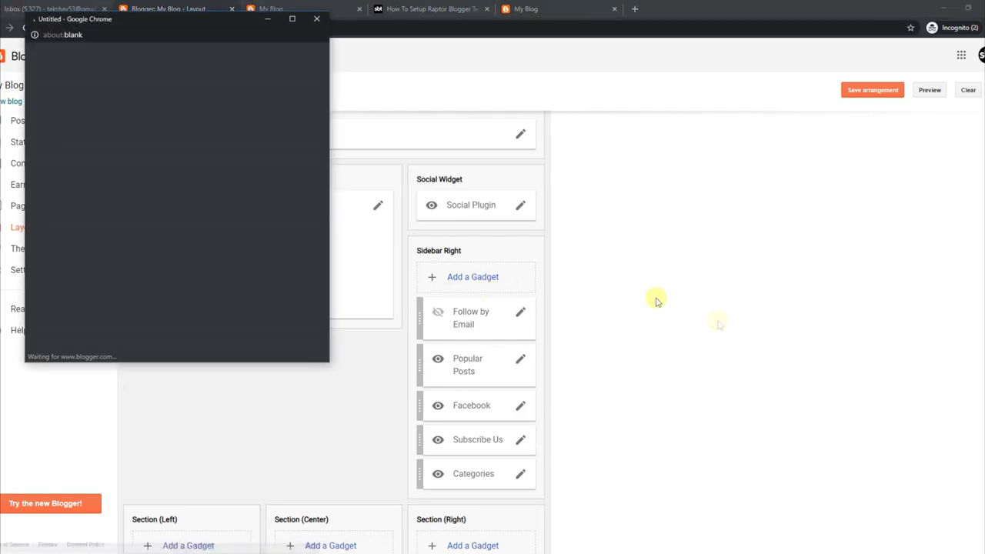
left_click(305, 292)
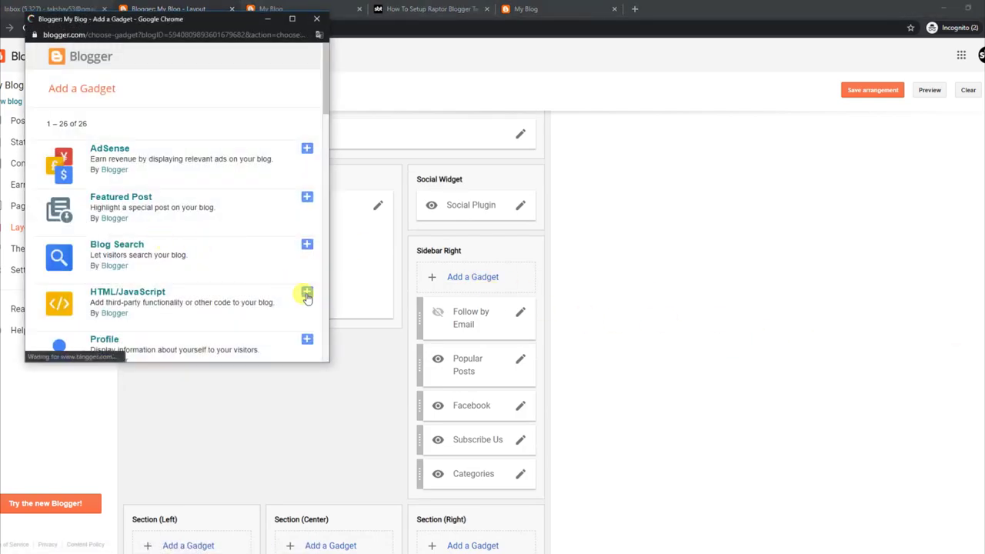
right_click(136, 233)
left_click(174, 314)
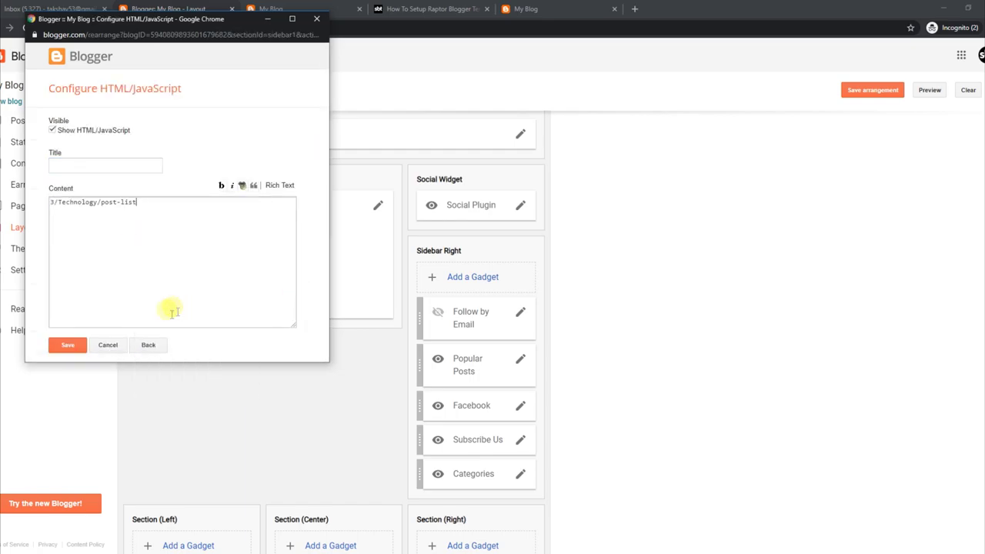
left_click(67, 344)
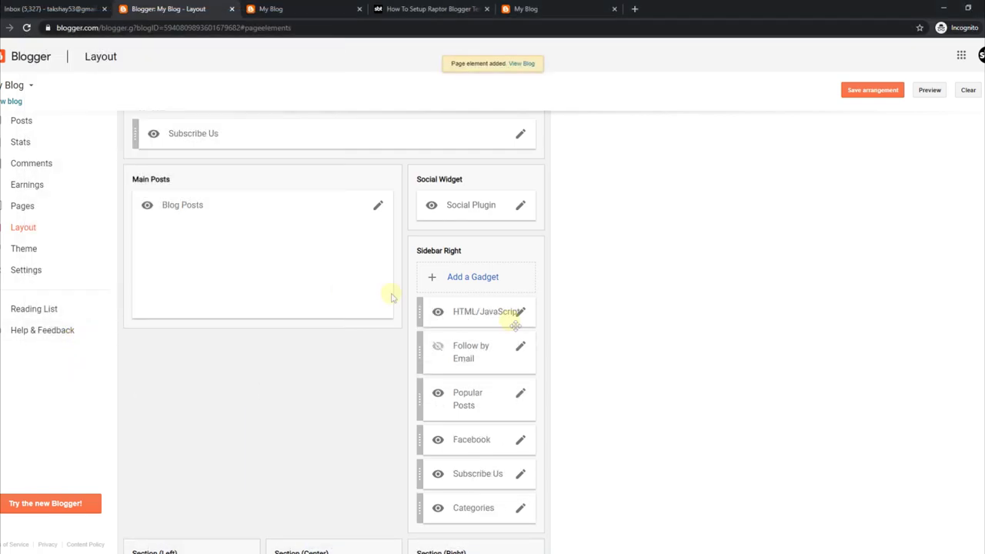
left_click(870, 91)
Reload the demo blog and check the new post list in the sidebar
left_click(265, 8)
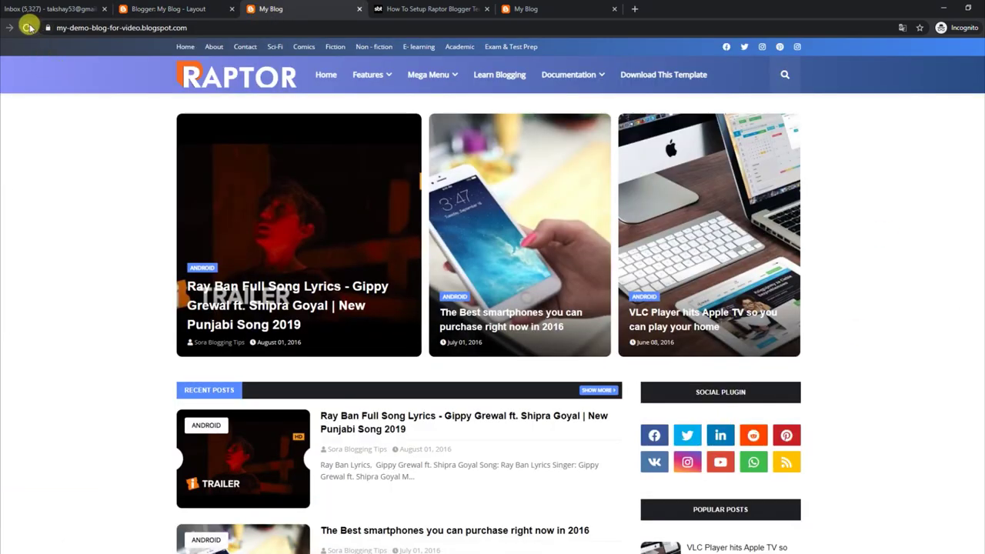
left_click(26, 28)
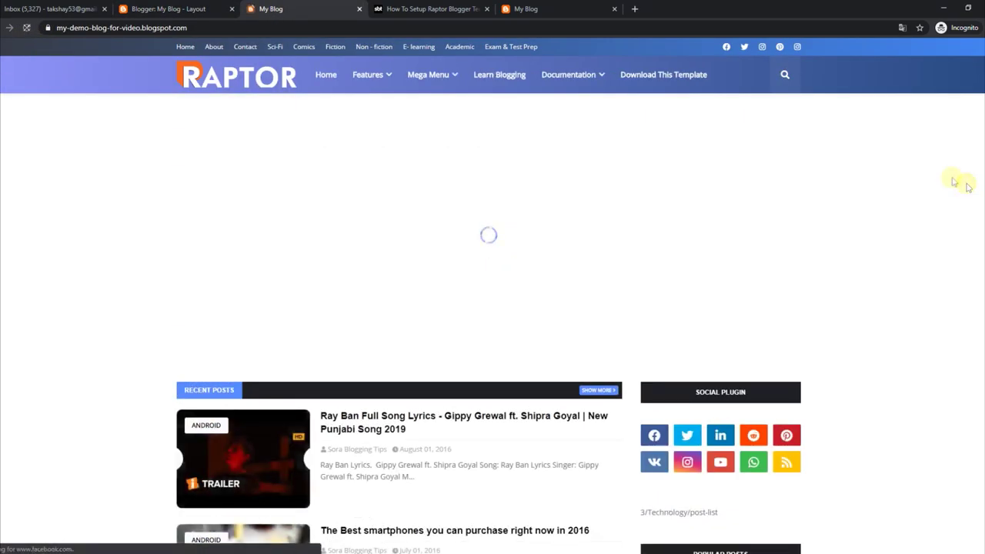
scroll(962, 185, "down", 1)
scroll(870, 247, "down", 2)
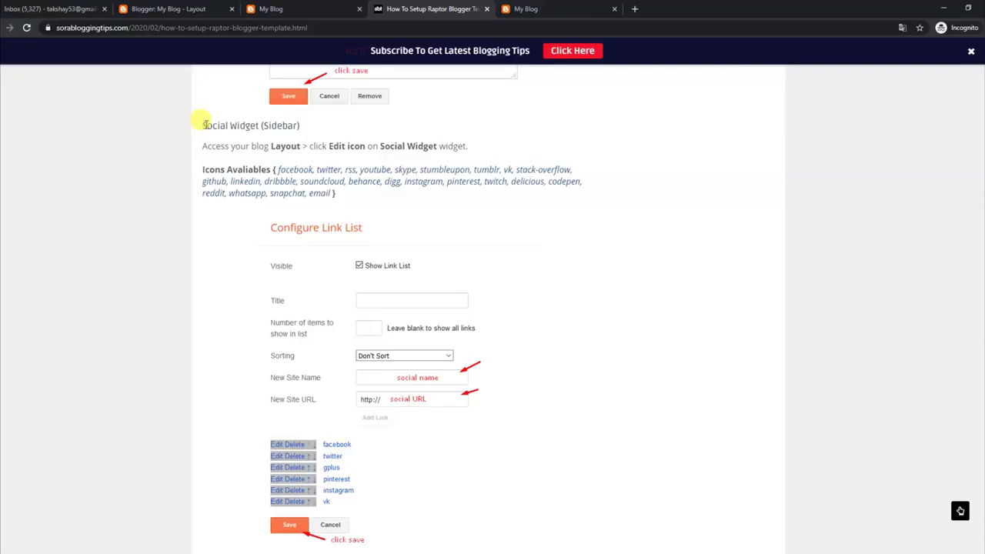
Read the guide's Social Widget (Sidebar) instructions and available icons, and check the Social Plugin icons on the demo blog
left_click_drag(200, 125, 302, 132)
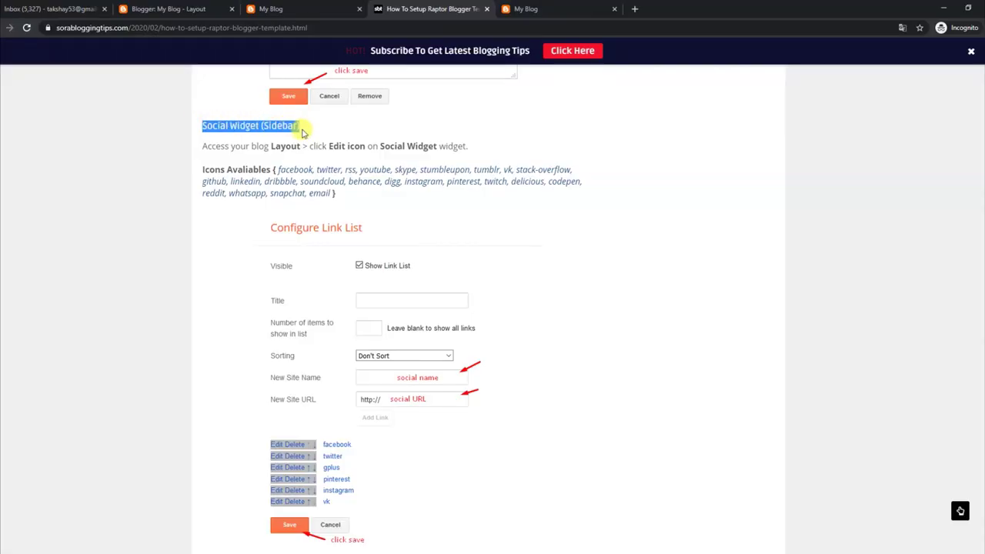
left_click_drag(204, 146, 468, 144)
left_click_drag(204, 165, 335, 193)
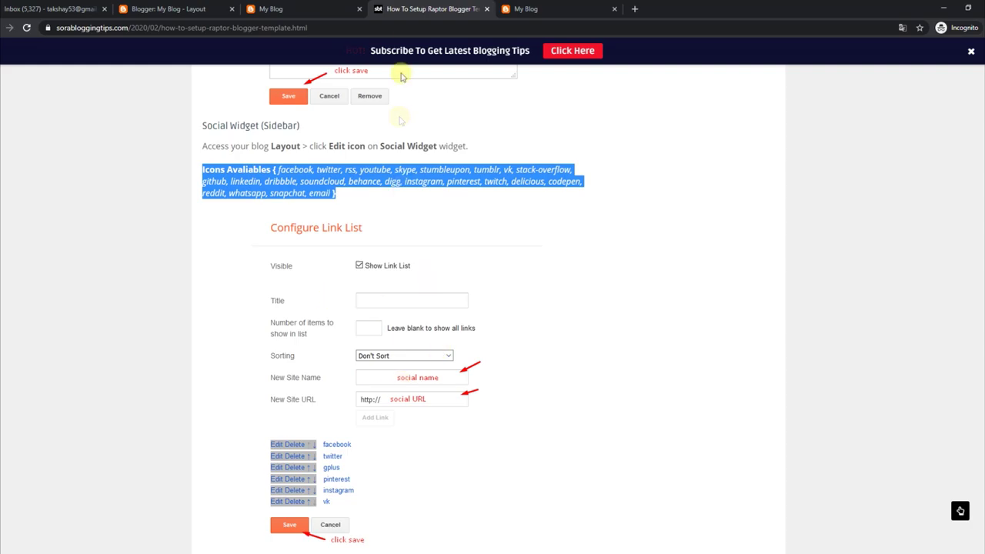
left_click(323, 8)
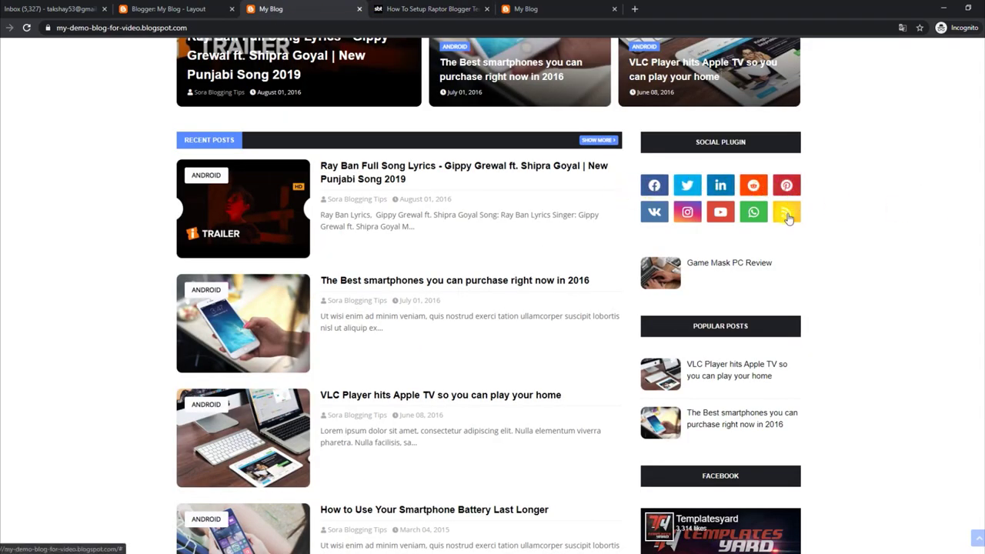
Delete the facebook link from the Social Widget section's Social Plugin link list, save the widget, and reload the demo blog
left_click(154, 12)
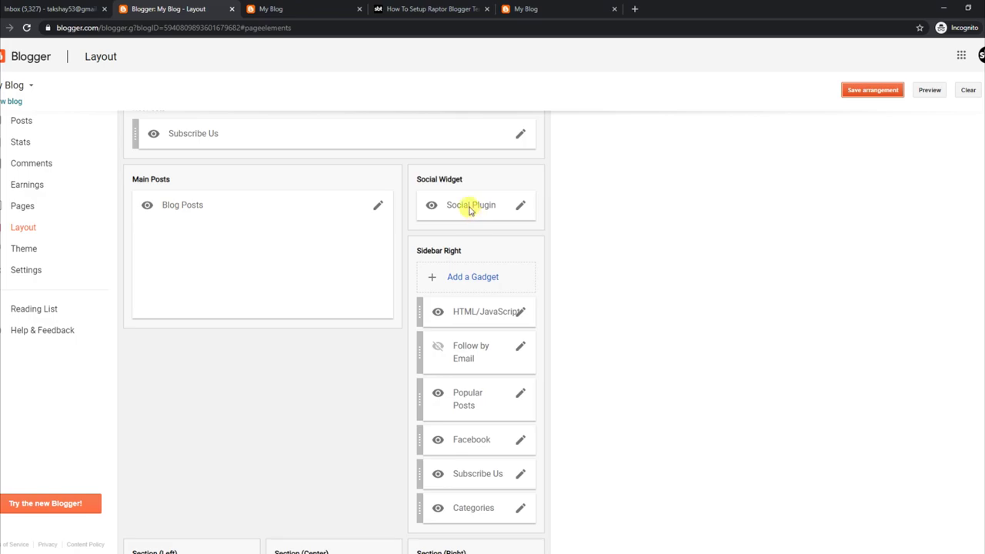
left_click(521, 208)
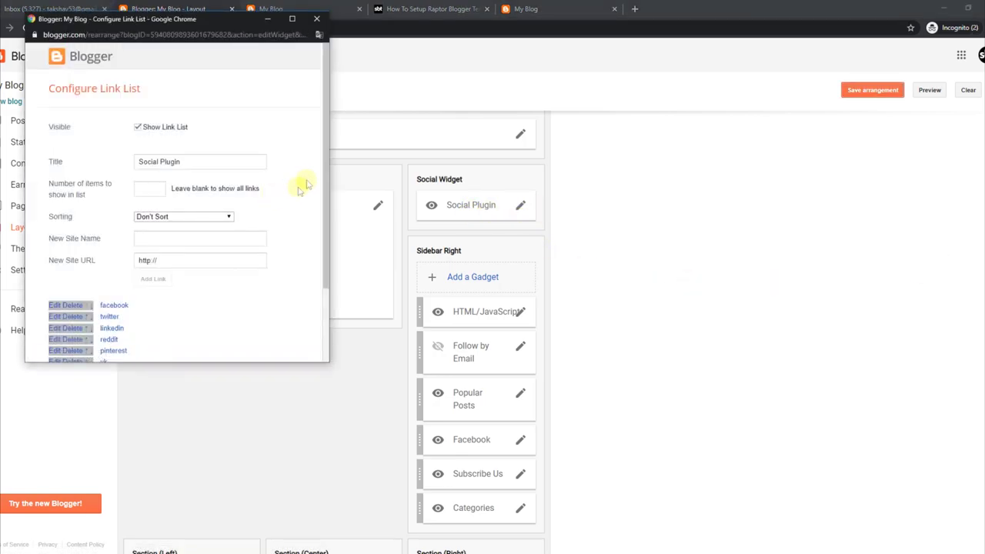
scroll(323, 176, "down", 2)
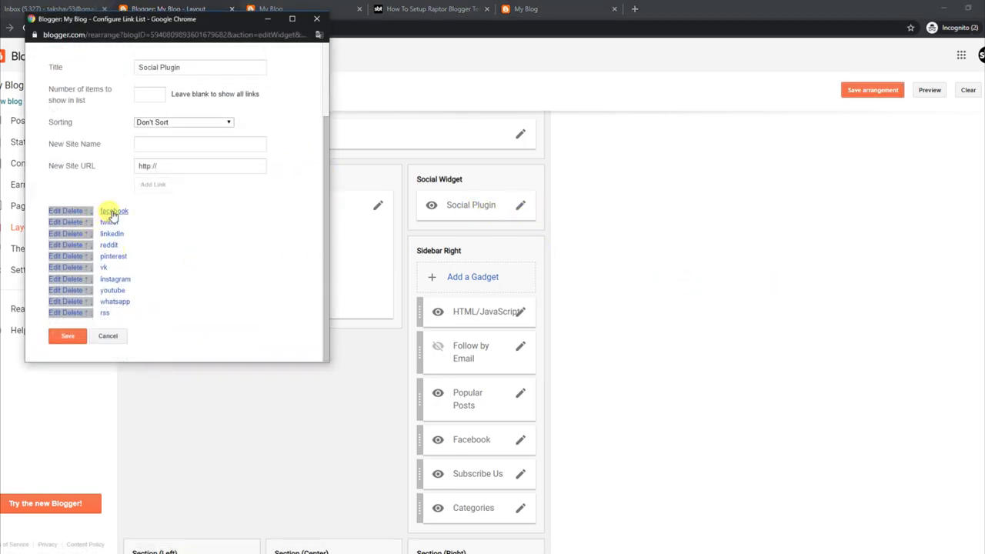
left_click(74, 211)
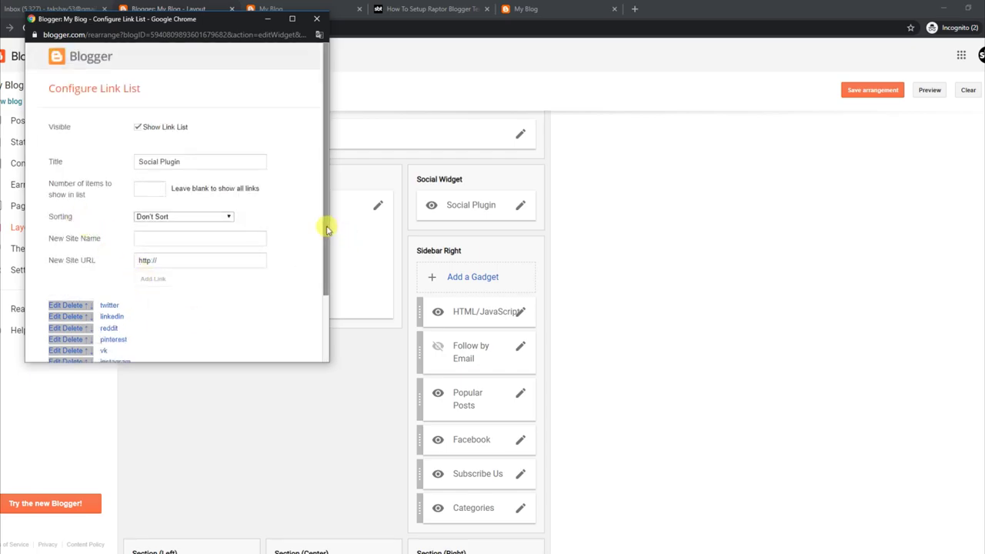
scroll(300, 334, "down", 2)
left_click(72, 337)
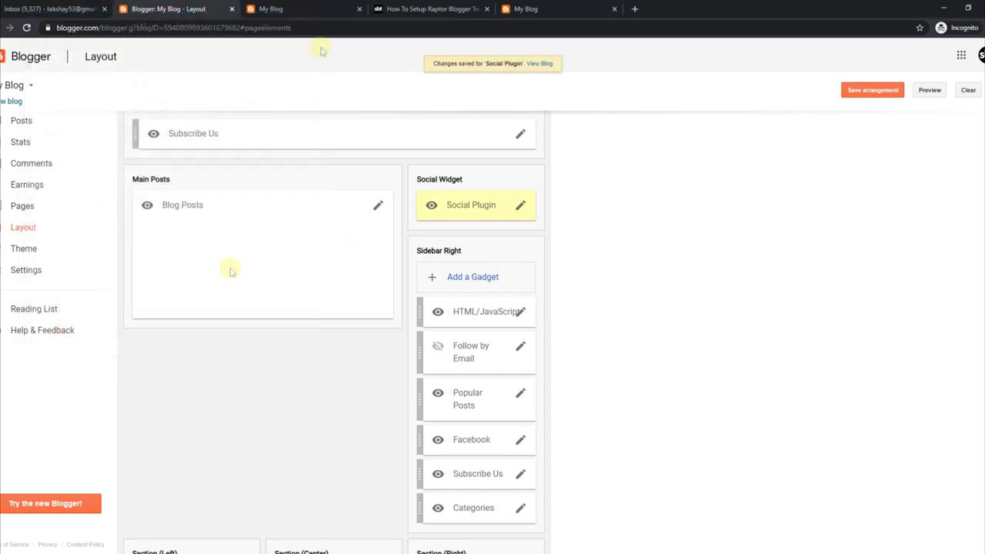
left_click(324, 7)
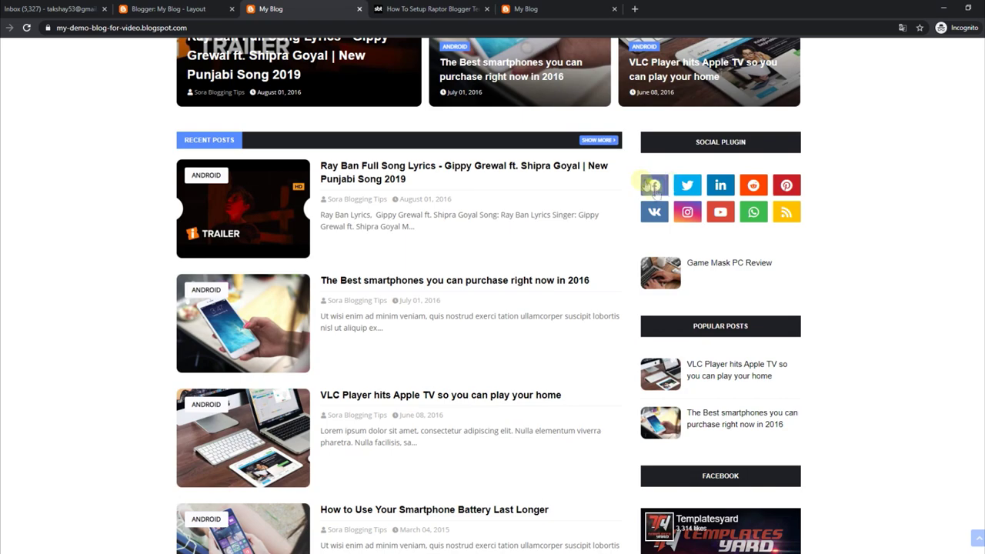
left_click(27, 28)
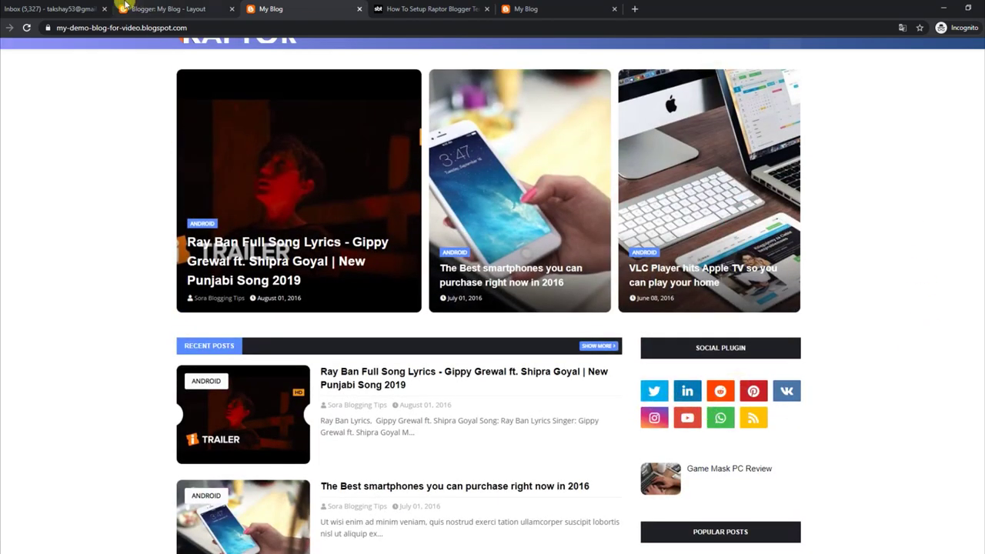
Add a link named facebook to the Social Plugin link list, save the widget and the layout arrangement, and reload the demo blog
left_click(156, 7)
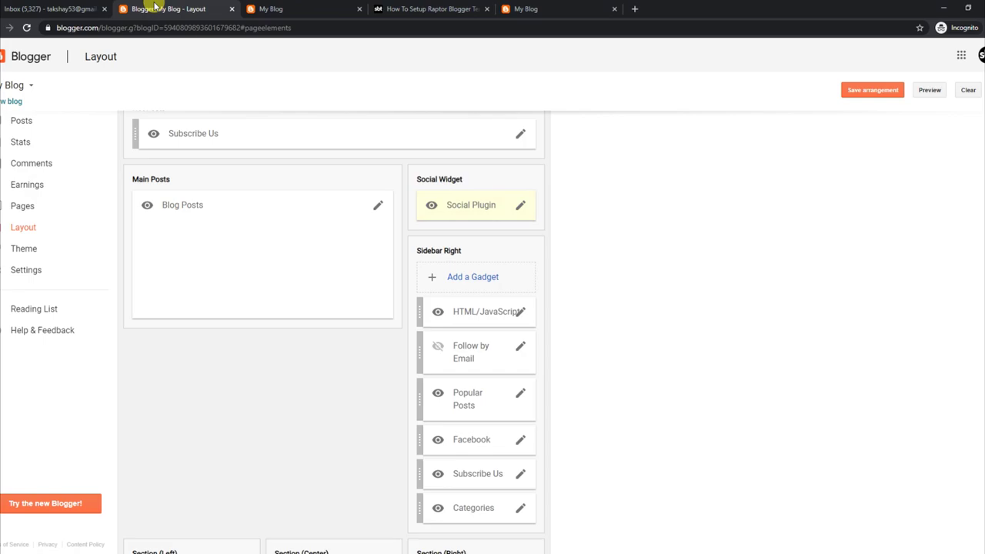
left_click(520, 208)
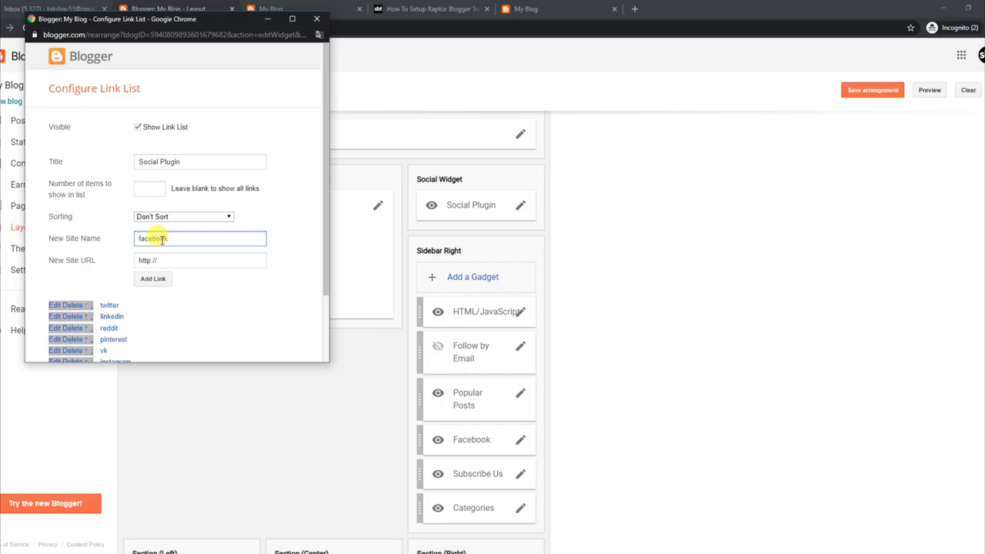
left_click(162, 279)
left_click_drag(330, 258, 215, 325)
left_click(77, 336)
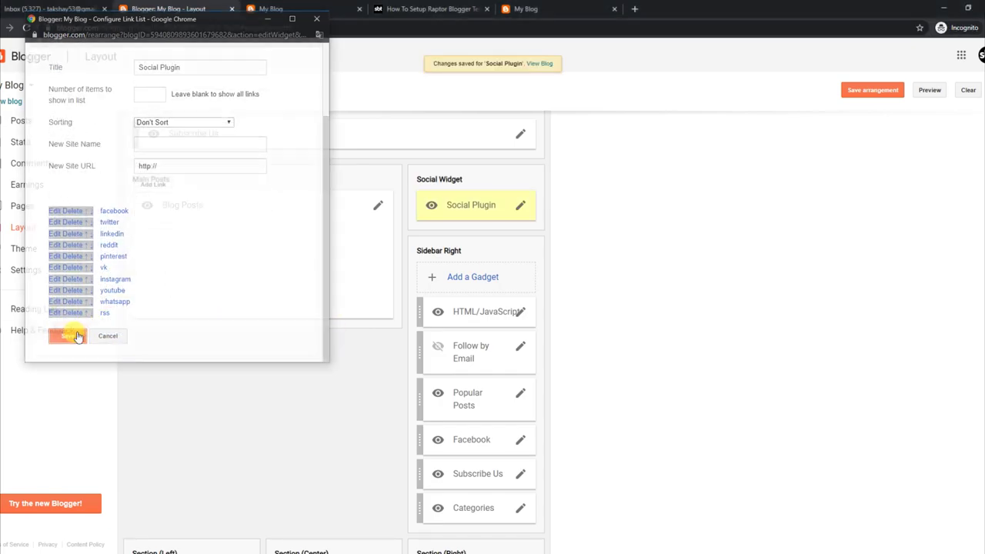
left_click(862, 94)
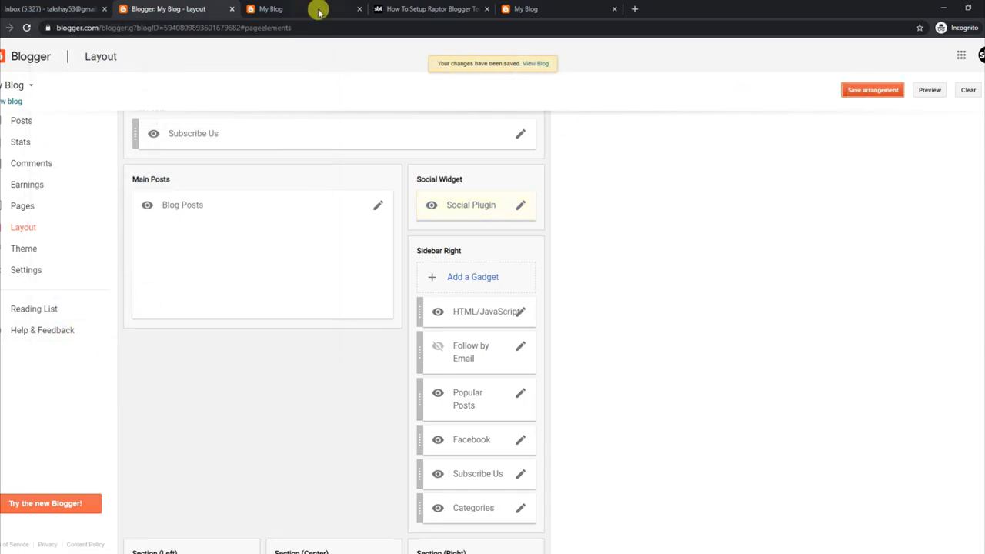
left_click(318, 13)
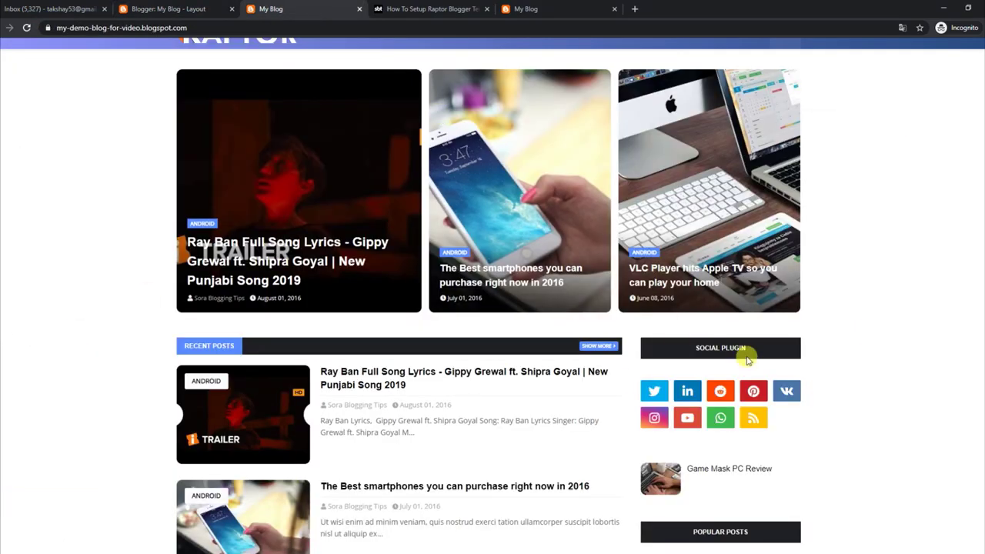
left_click(27, 29)
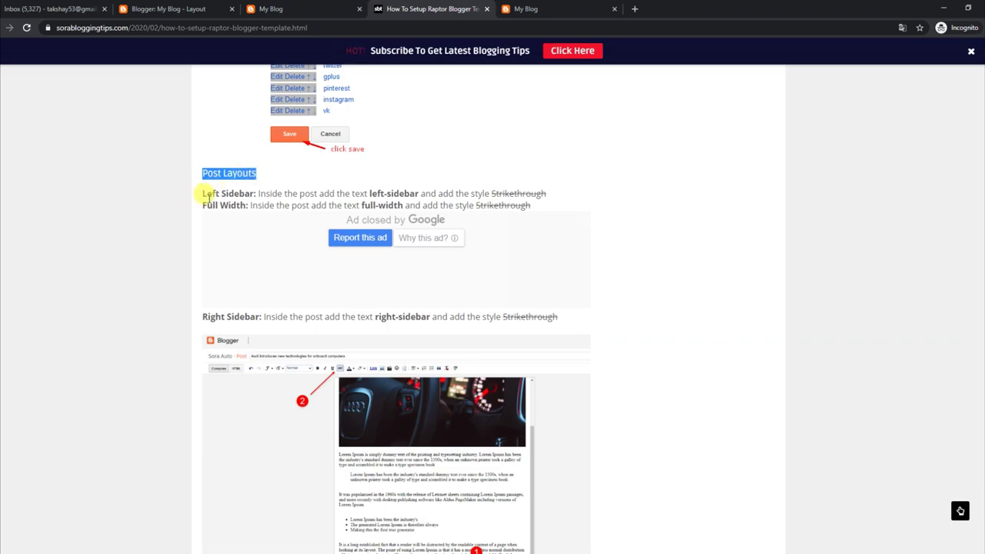
Read the guide's Post Layouts instructions for the left sidebar, full width and right sidebar styles
left_click_drag(202, 193, 550, 199)
left_click_drag(202, 203, 550, 210)
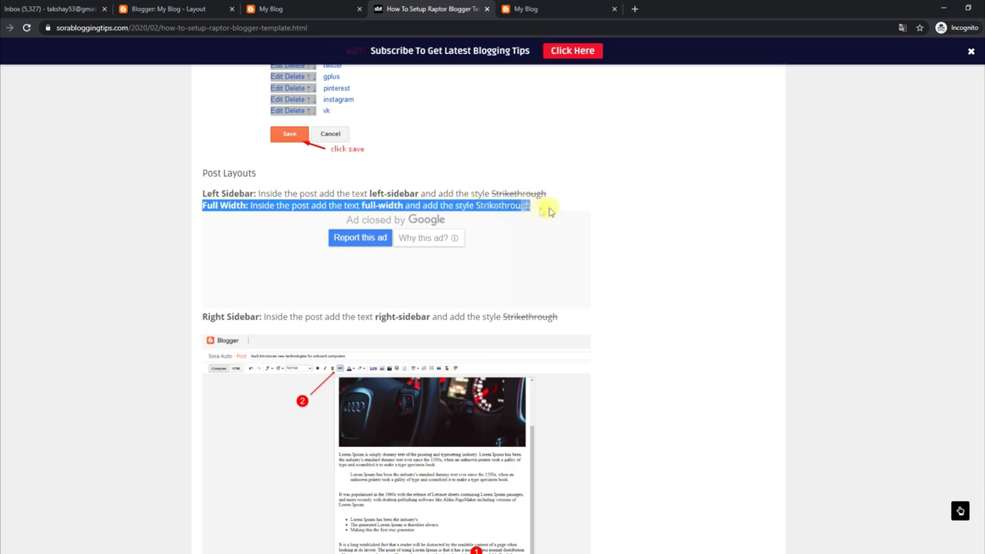
left_click(202, 319)
left_click_drag(286, 313, 581, 324)
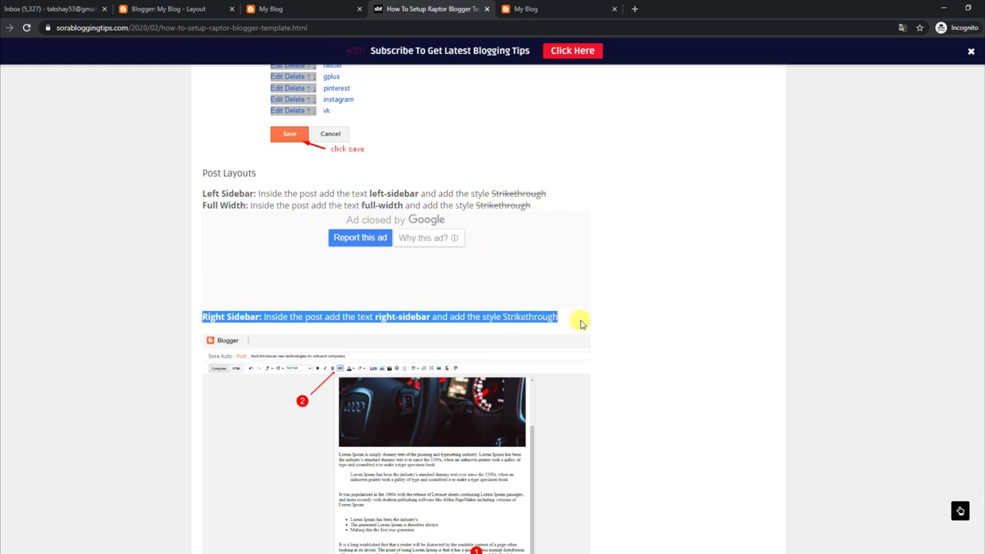
Copy the text left-sidebar from the guide's Post Layouts section and open the Ray Ban Full Song Lyrics post for editing in Blogger
left_click_drag(369, 193, 389, 194)
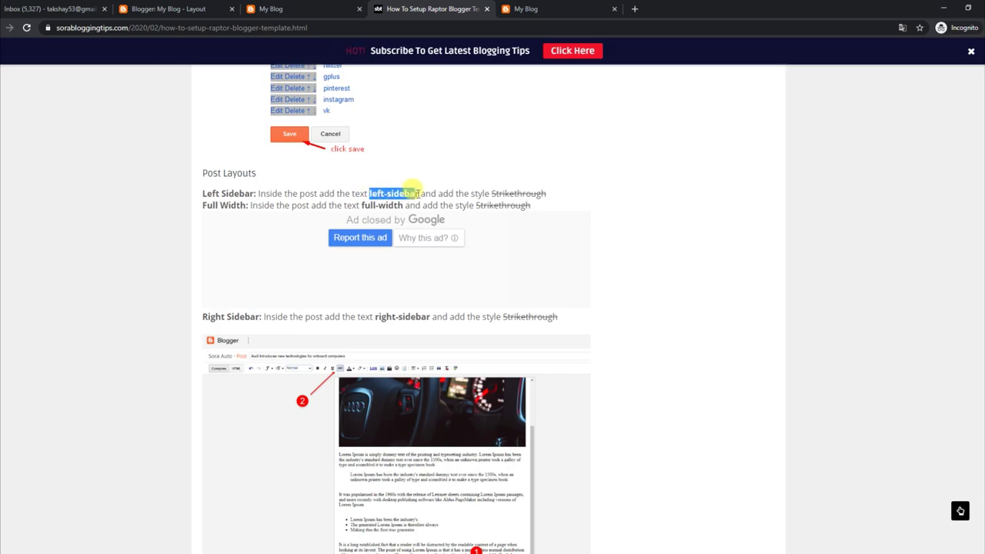
right_click(395, 192)
left_click(416, 206)
left_click(171, 8)
left_click(48, 119)
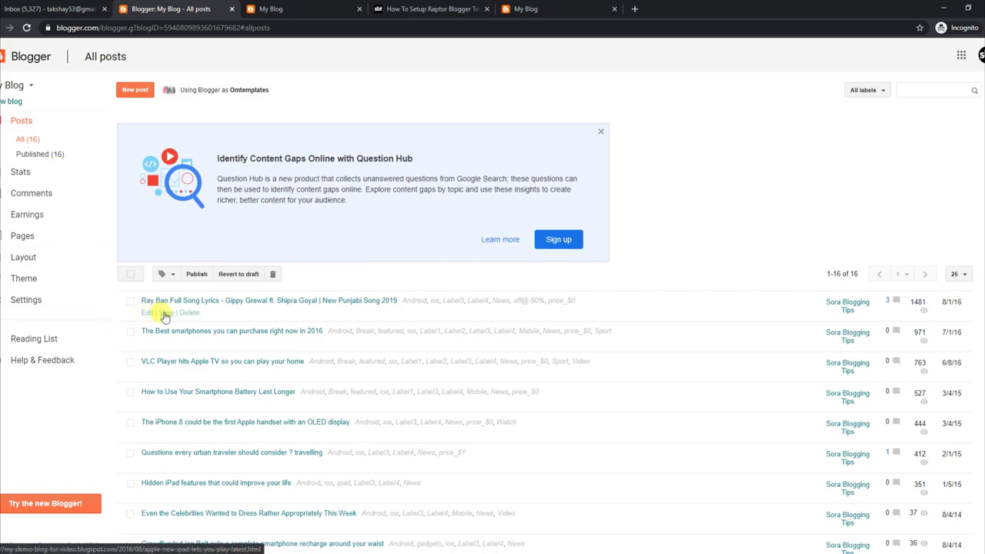
left_click(150, 312)
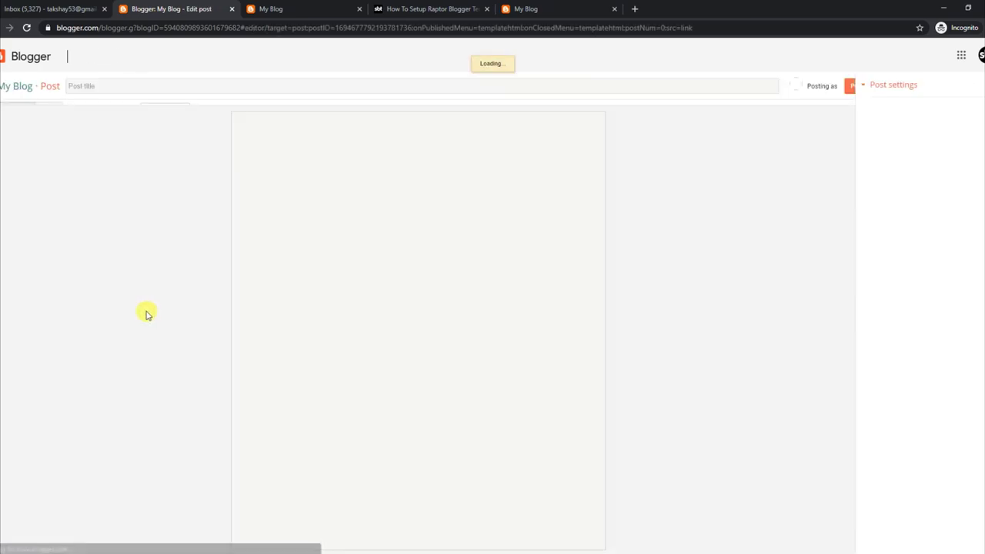
Replace the post's full-width text above the trailer video with left-sidebar in strikethrough, update the post, and view it on the blog
left_click_drag(598, 193, 593, 455)
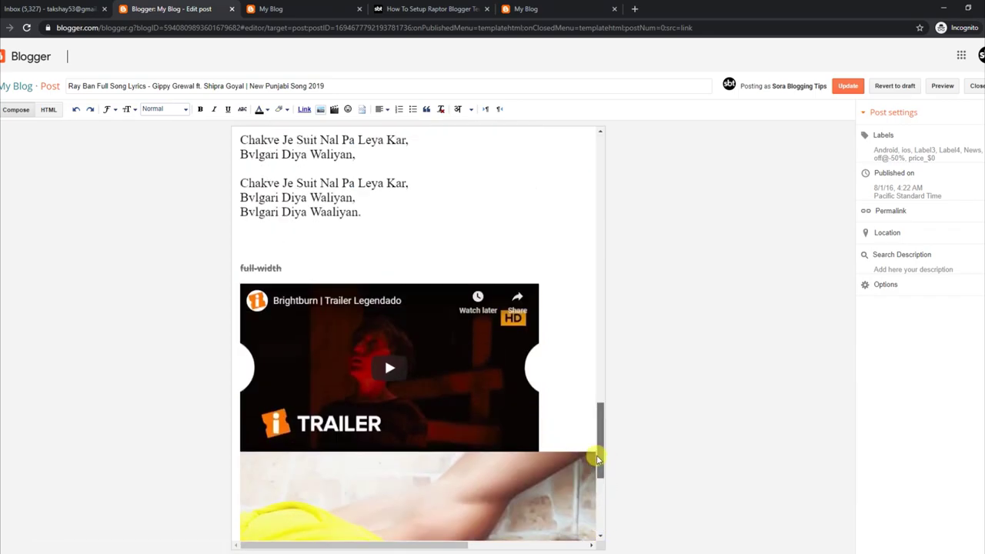
left_click_drag(283, 267, 232, 254)
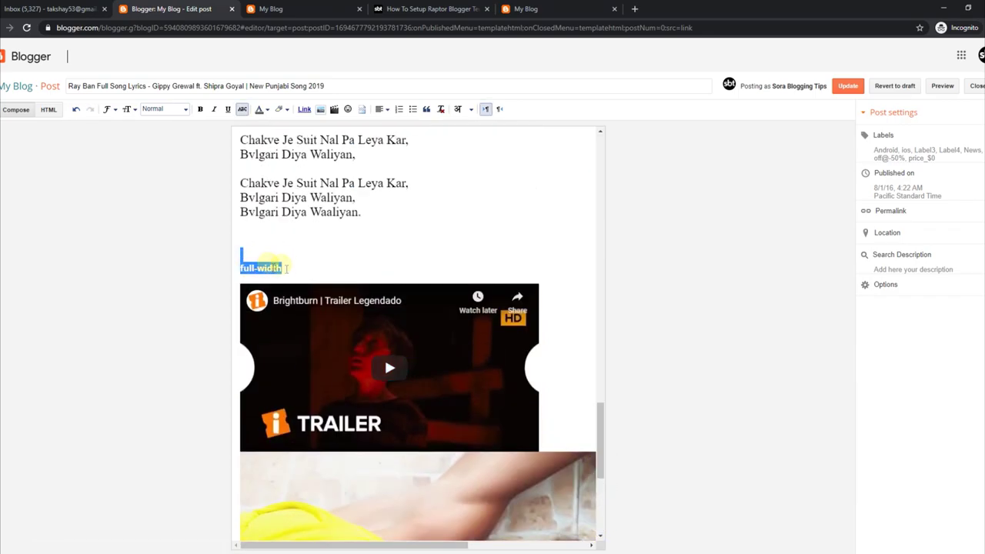
key("BackSpace")
key("ctrl+v")
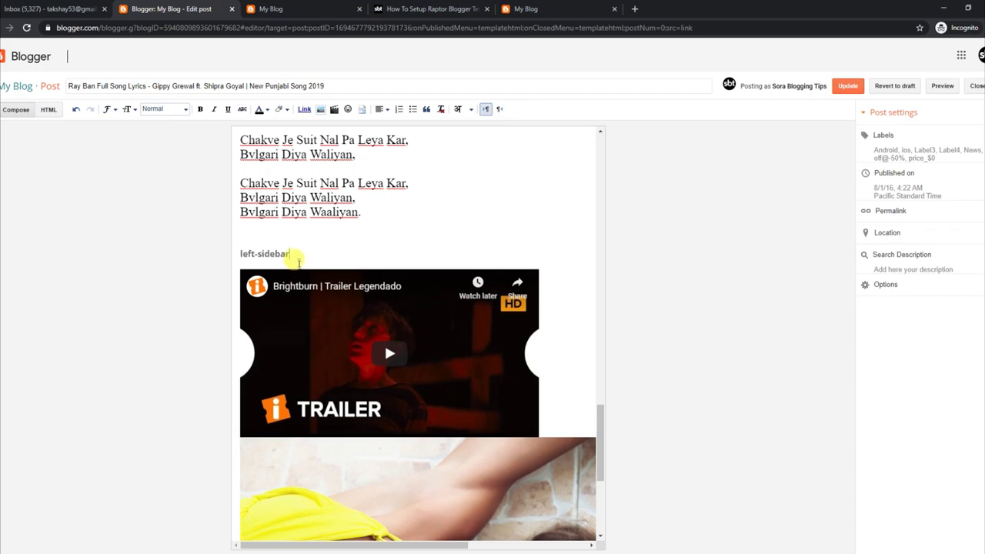
left_click_drag(290, 255, 237, 256)
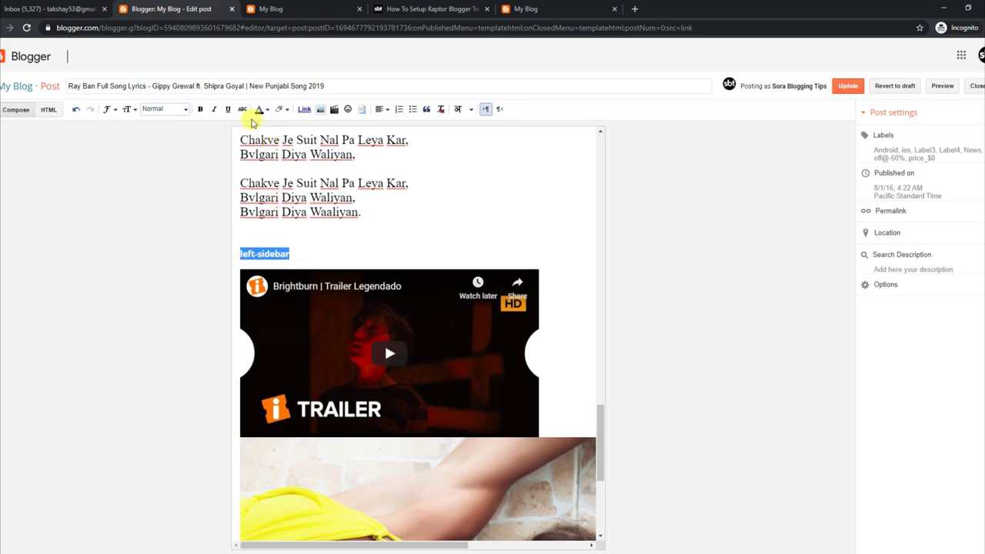
left_click(848, 86)
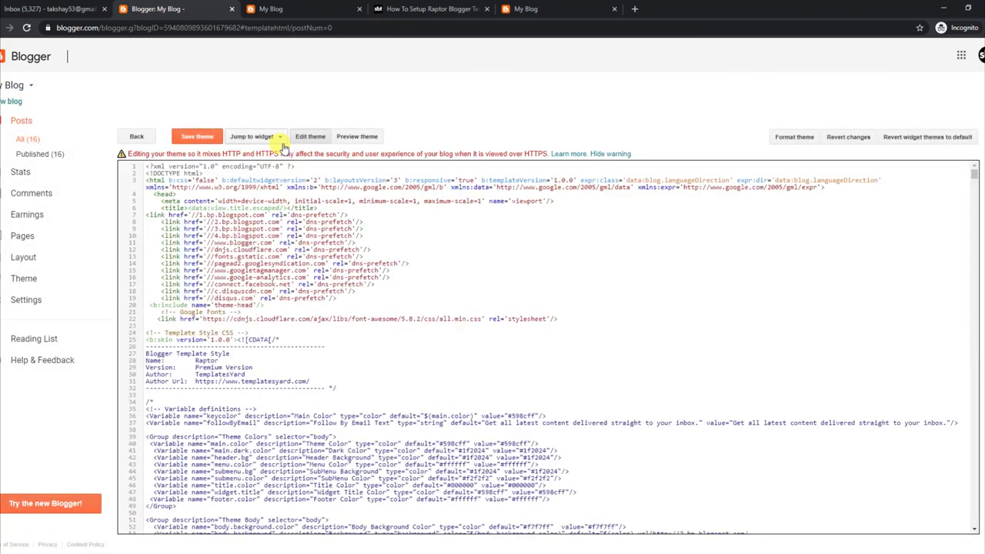
left_click(21, 122)
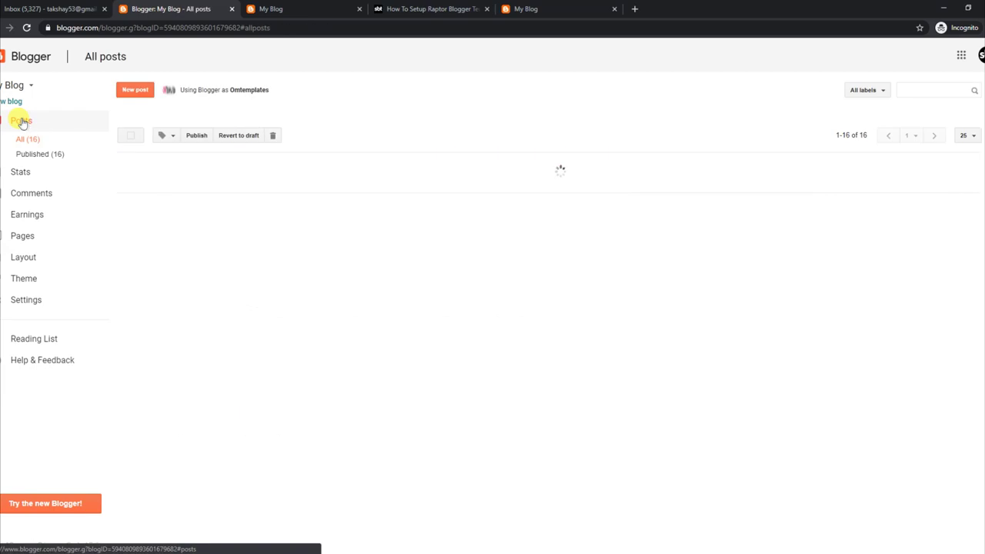
left_click(163, 313)
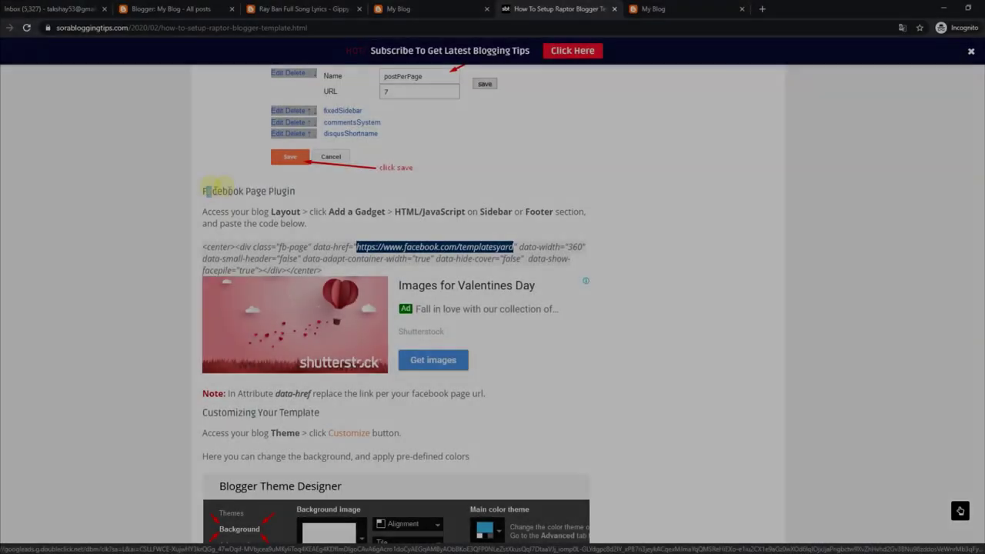
Read the guide's Facebook Page Plugin instructions
left_click_drag(204, 191, 285, 190)
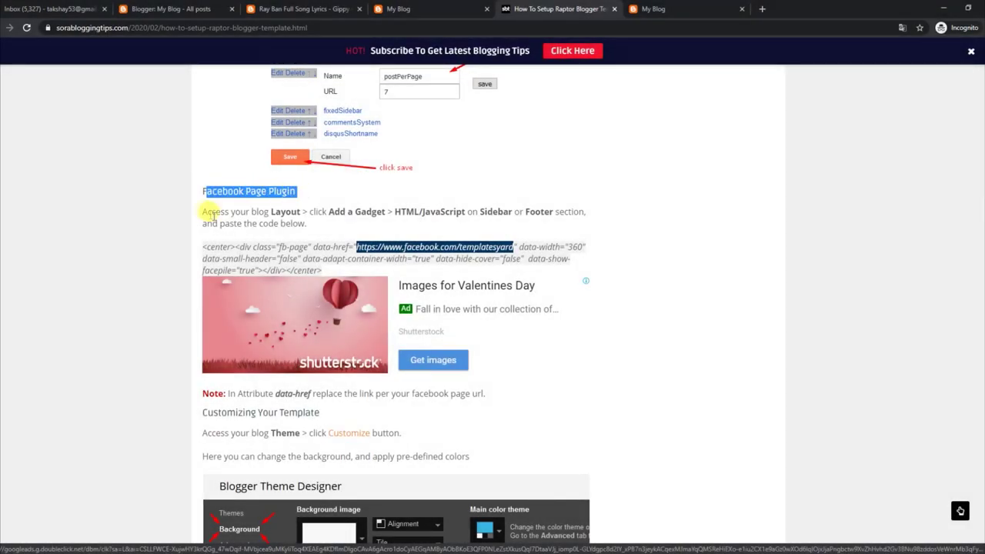